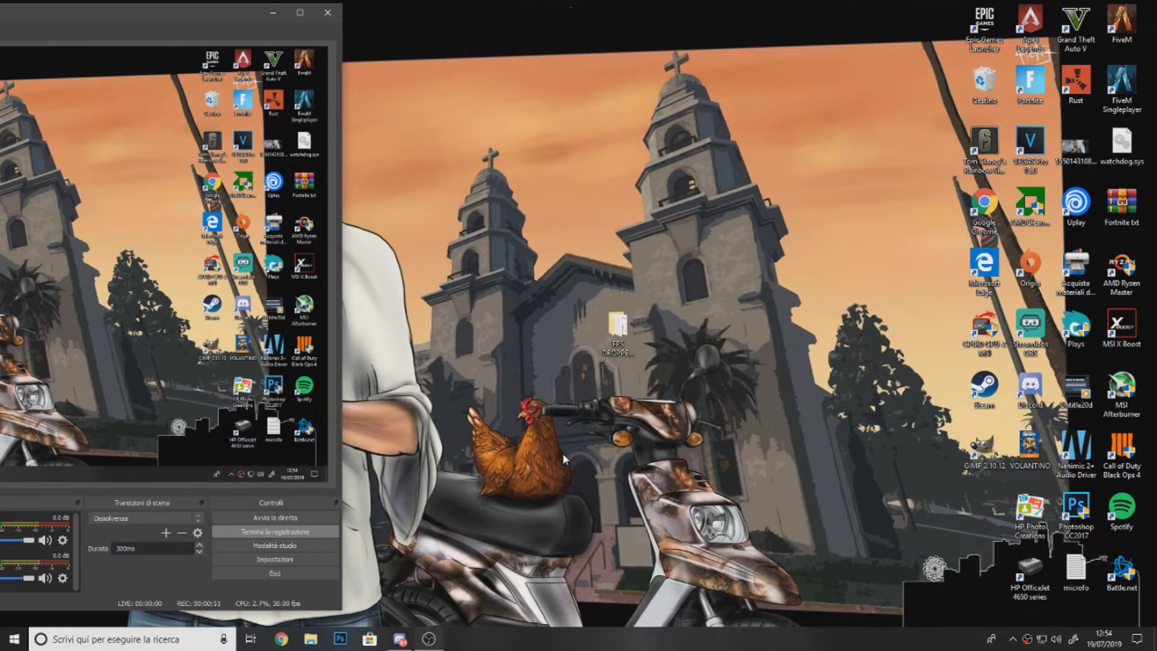
# Open the FPS DROPPED FORTNITE folder from the desktop.
pyautogui.moveTo(618, 325)
pyautogui.mouseDown()
pyautogui.moveTo(578, 347)
pyautogui.moveTo(602, 368)
pyautogui.moveTo(614, 330)
pyautogui.mouseUp()
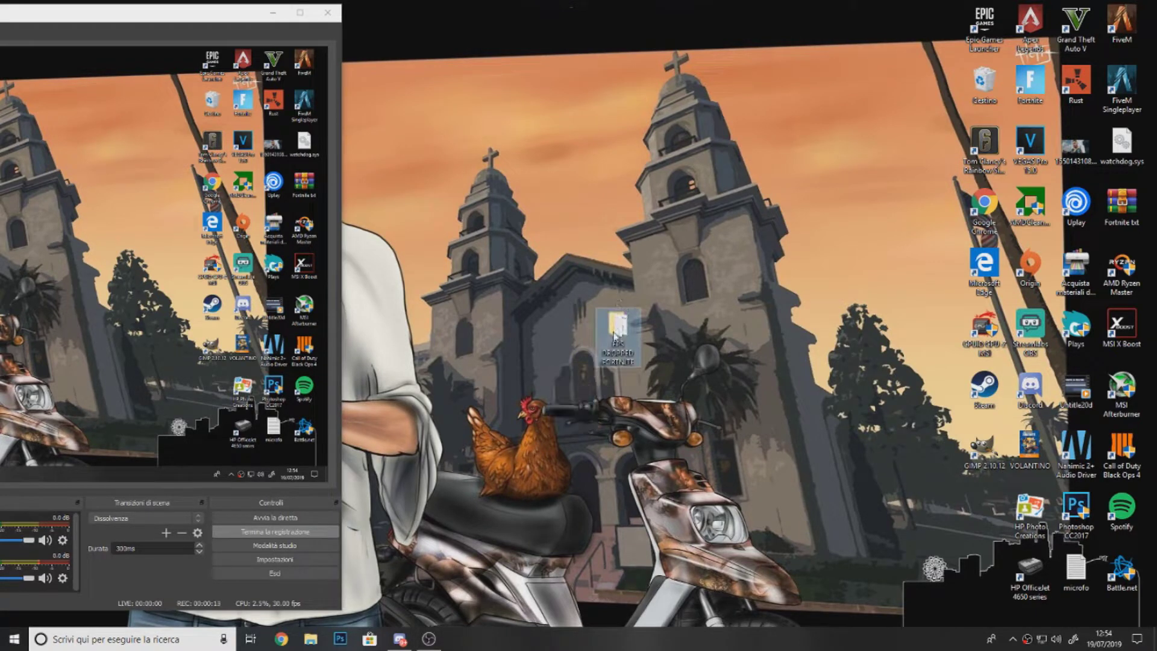
pyautogui.doubleClick(618, 325)
pyautogui.click(948, 164)
pyautogui.moveTo(621, 348)
pyautogui.doubleClick(615, 334)
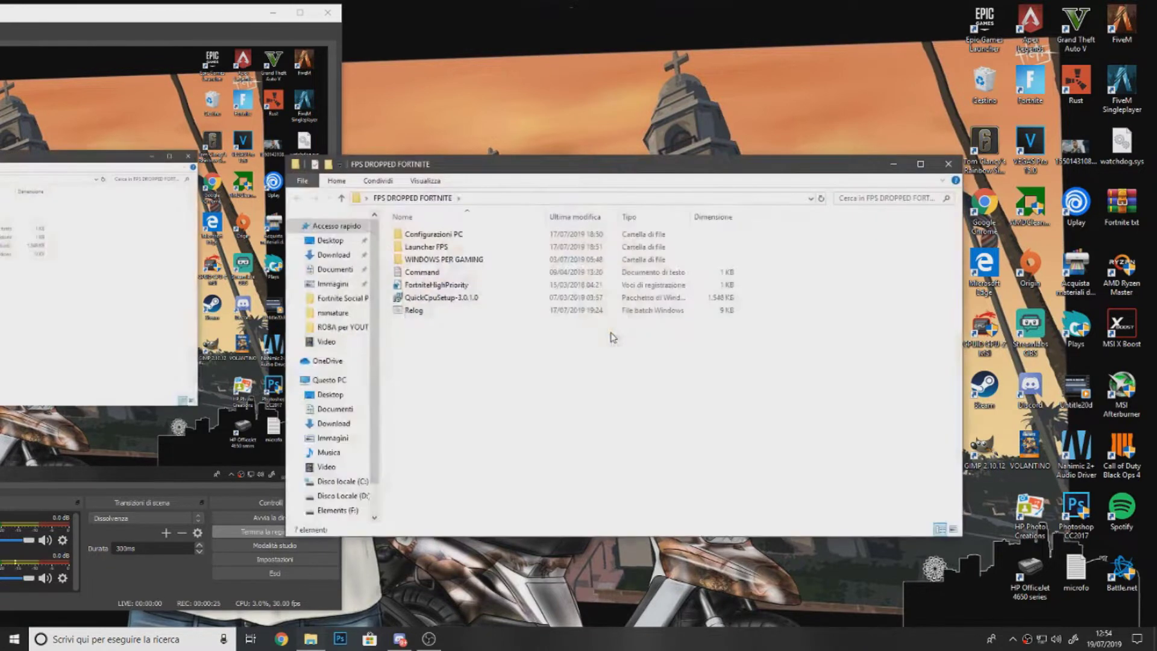
# Open the PC LOW END folder inside Configurazioni PC.
pyautogui.doubleClick(449, 236)
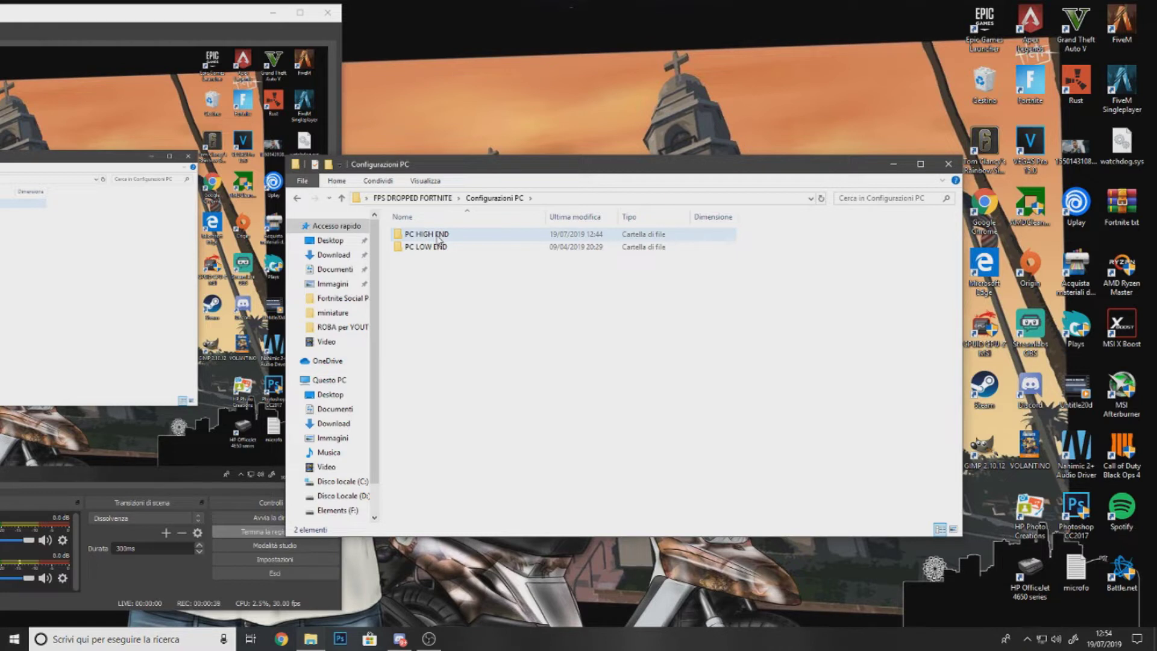
pyautogui.click(429, 238)
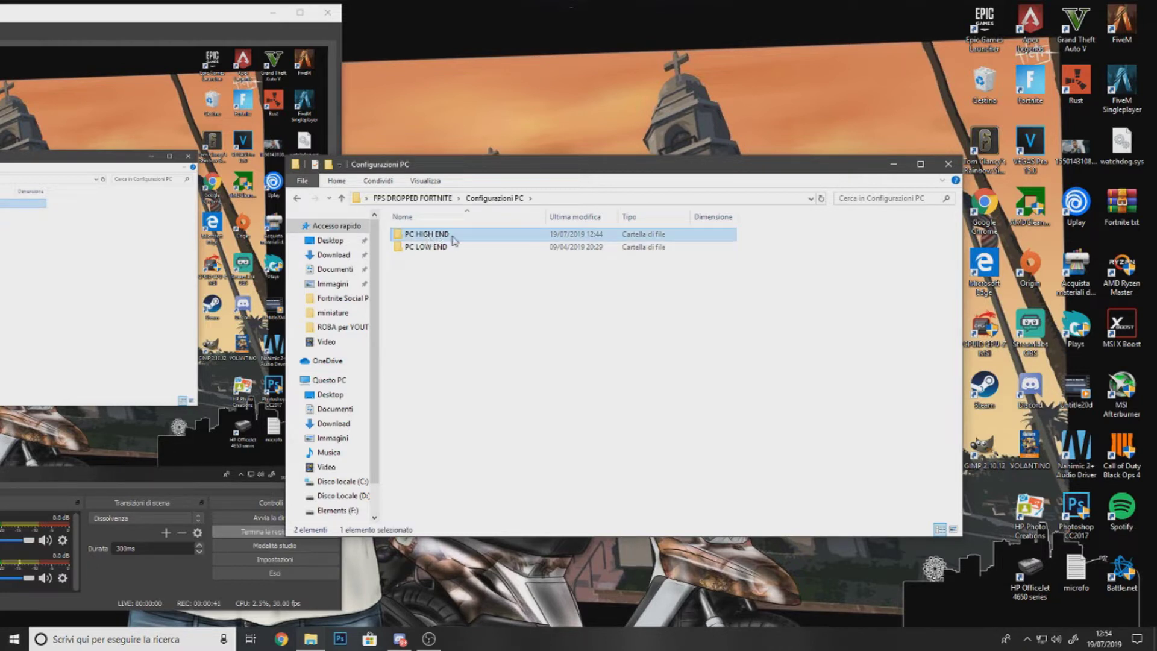
pyautogui.click(421, 251)
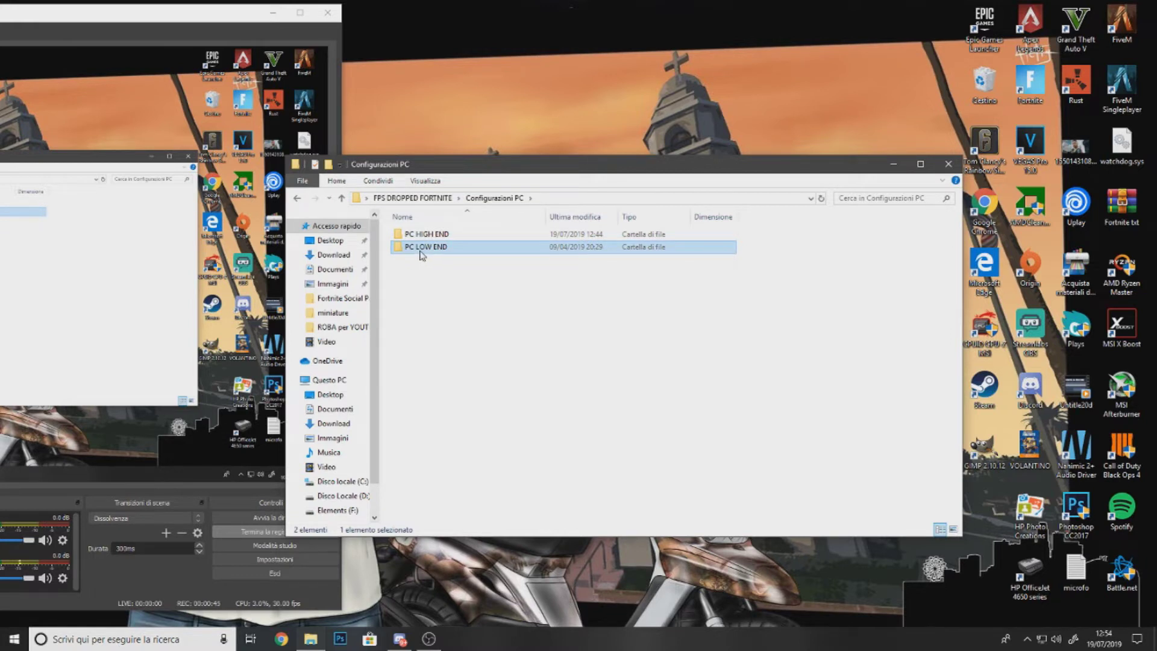
pyautogui.doubleClick(424, 253)
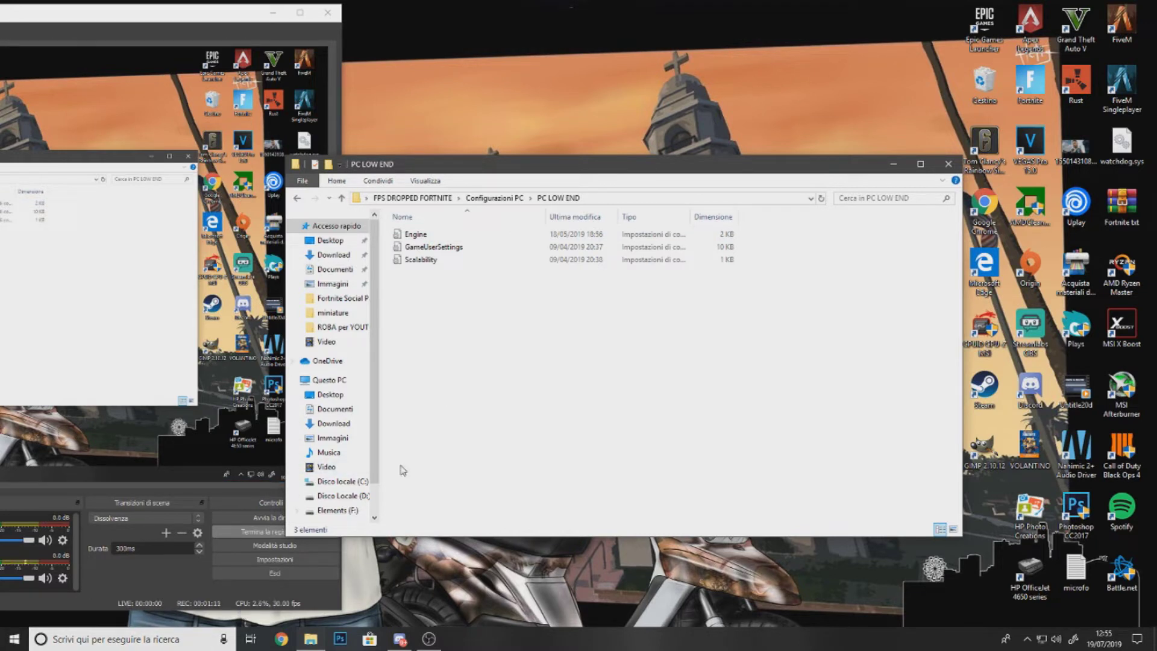
# Open the Roaming folder by running %appdata% and move its window clear of the PC LOW END files.
pyautogui.press('super+r')
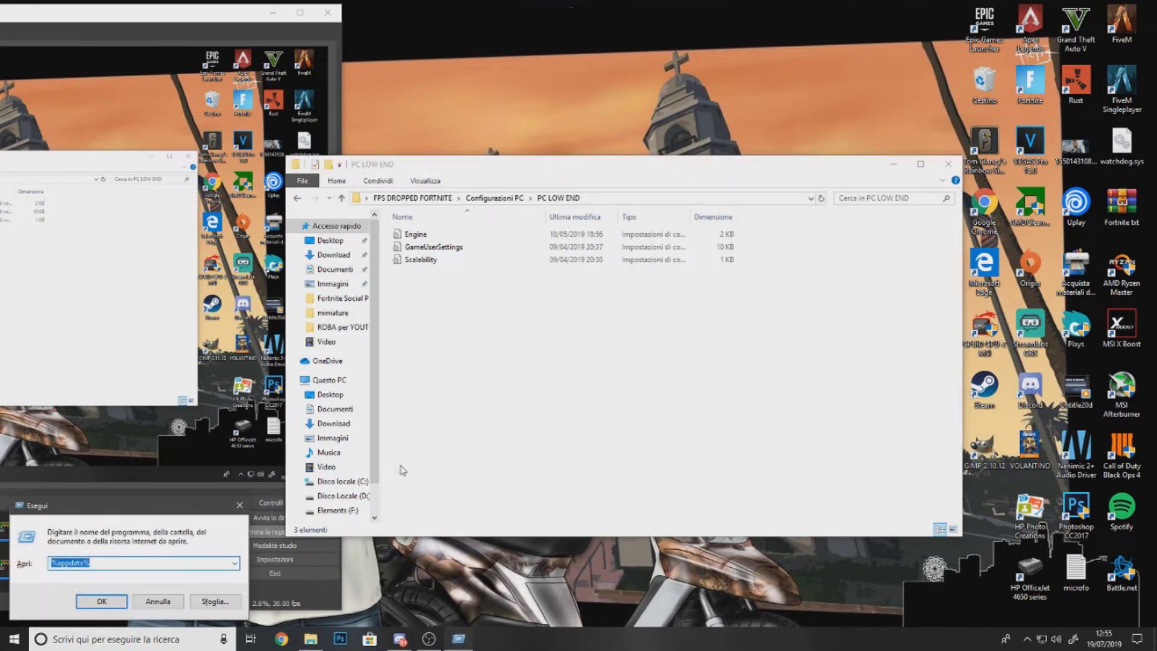
pyautogui.click(59, 563)
pyautogui.click(102, 602)
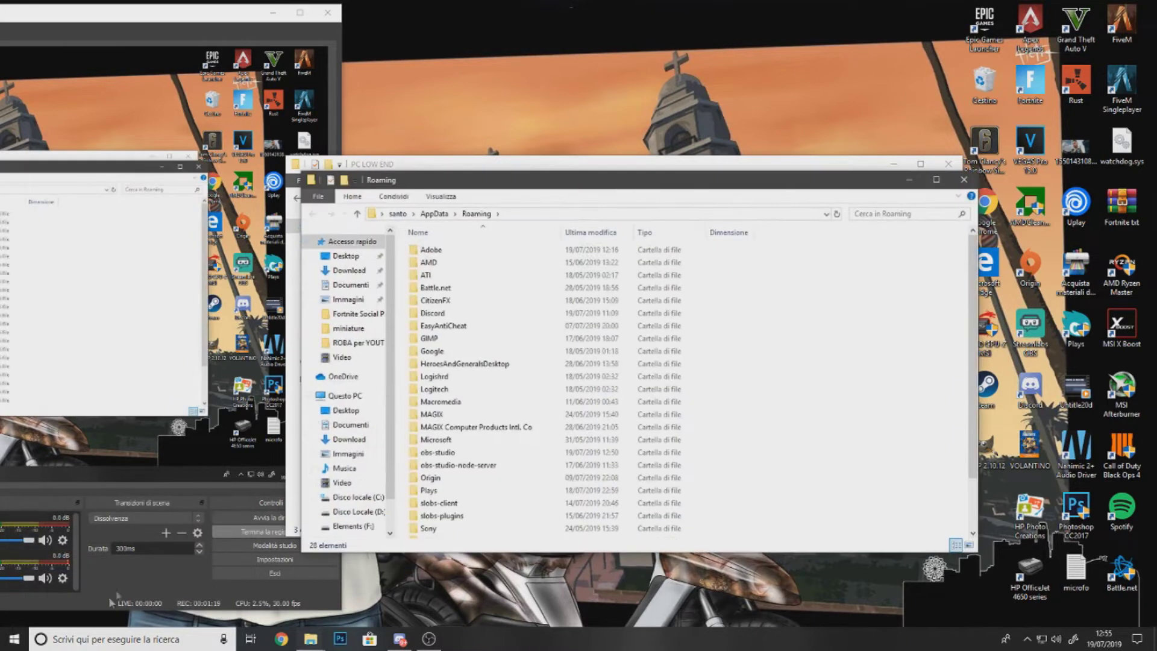
pyautogui.moveTo(607, 173); pyautogui.dragTo(728, 248)
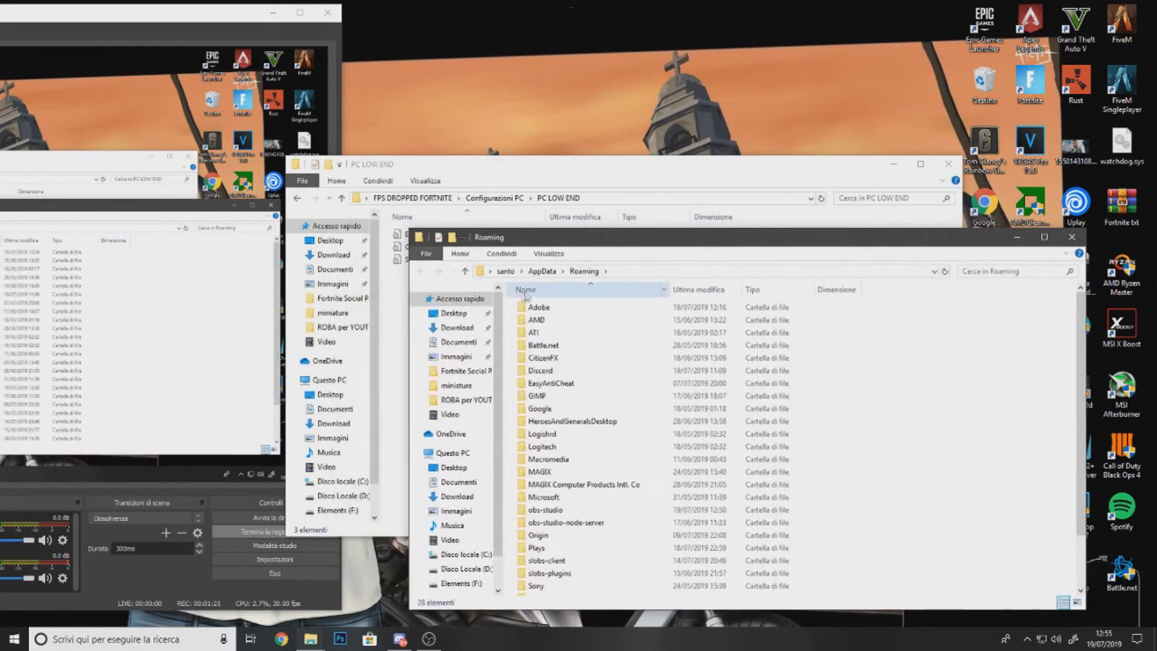
# Go up to AppData and open Local > FortniteGame > Saved > Config > WindowsClient.
pyautogui.click(549, 272)
pyautogui.doubleClick(573, 308)
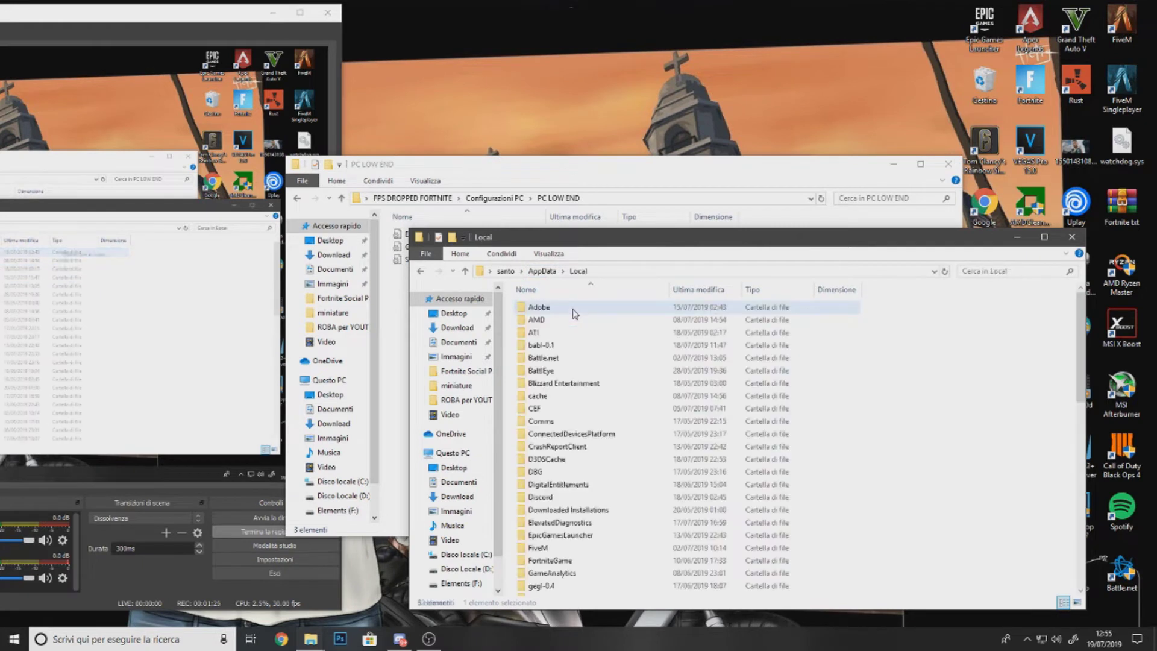
pyautogui.doubleClick(561, 562)
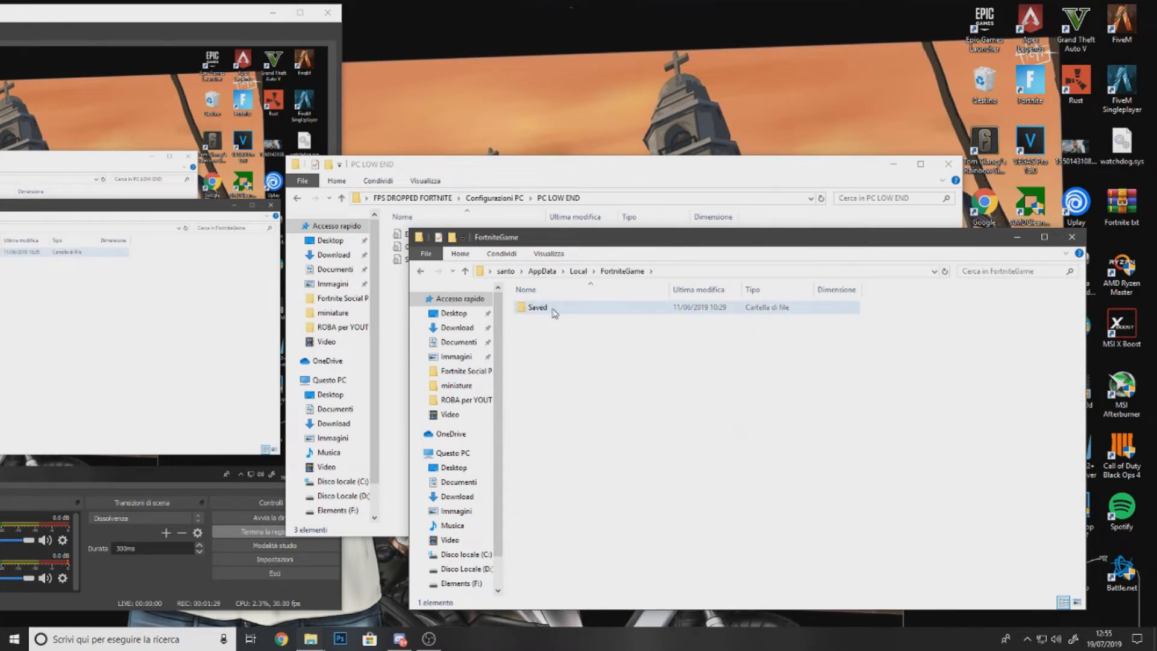
pyautogui.doubleClick(538, 308)
pyautogui.doubleClick(550, 319)
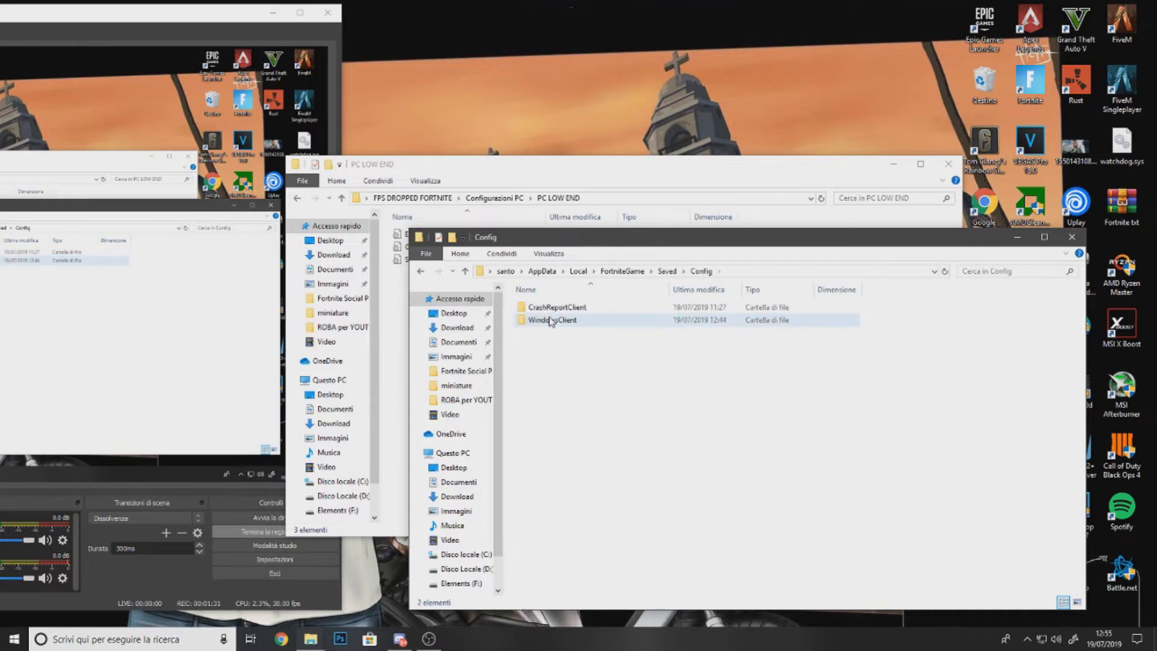
pyautogui.doubleClick(570, 324)
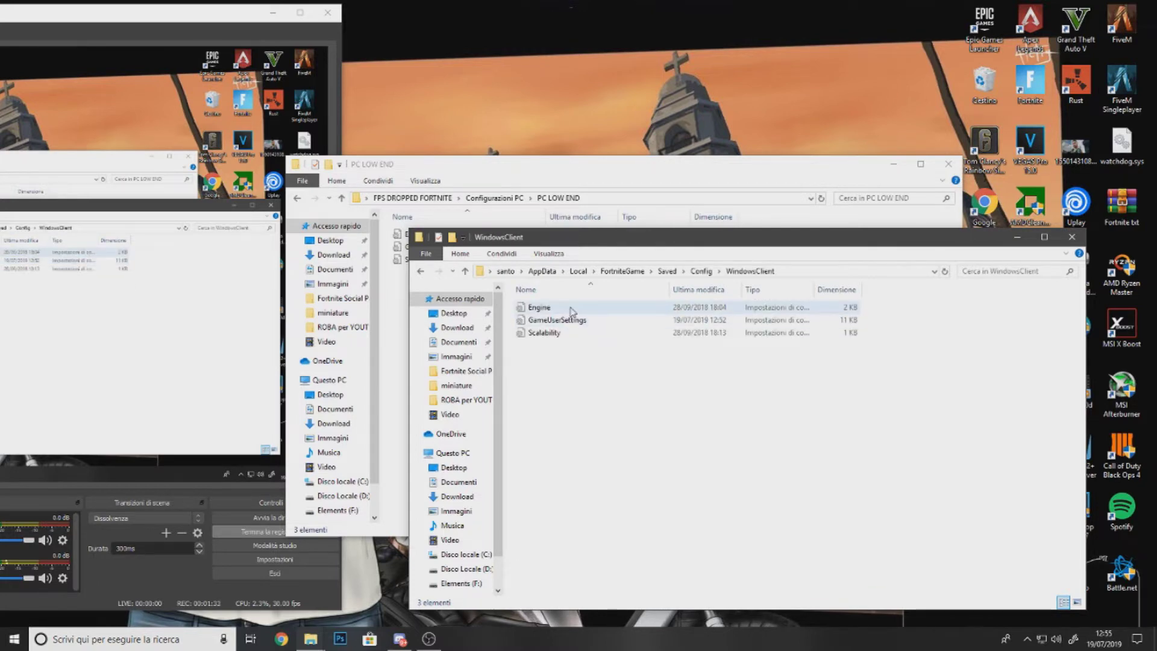
# Move Engine, GameUserSettings and Scalability from PC LOW END into WindowsClient, replacing the existing files, and close the WindowsClient window.
pyautogui.moveTo(602, 237); pyautogui.dragTo(647, 338)
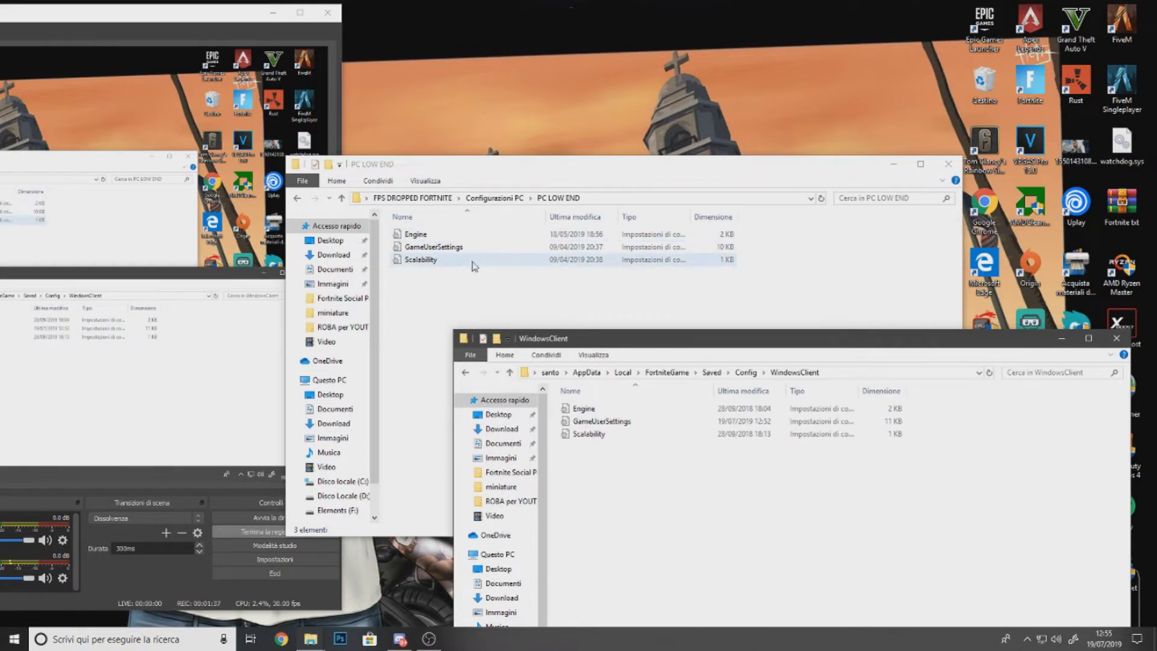
pyautogui.moveTo(747, 229); pyautogui.dragTo(780, 542)
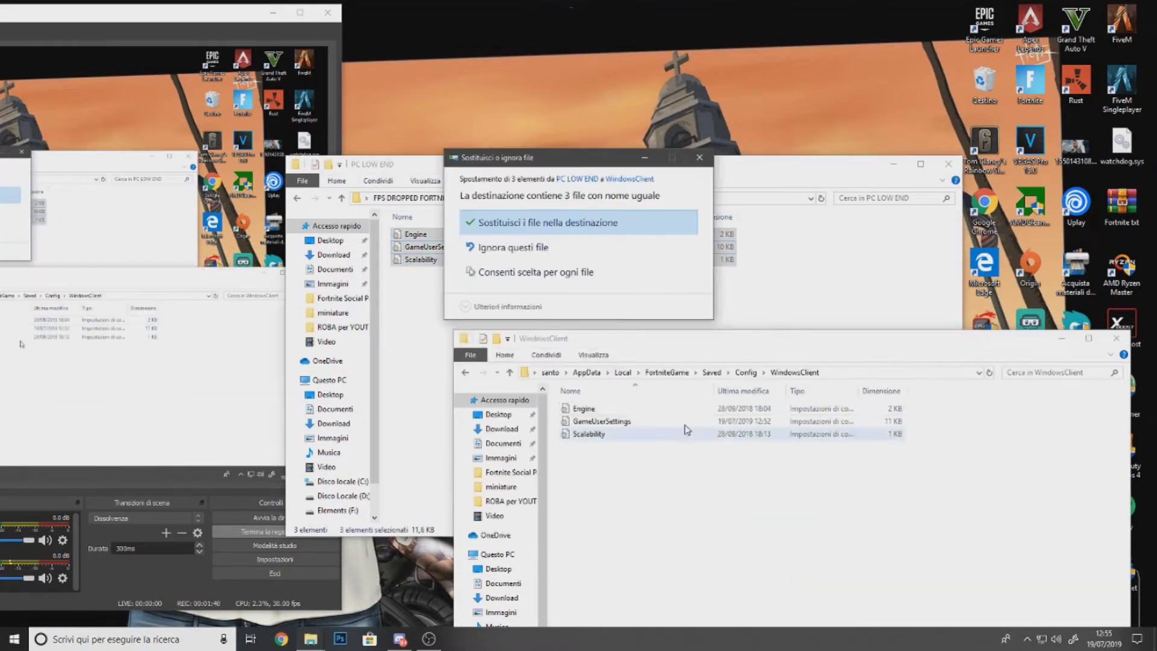
pyautogui.click(525, 226)
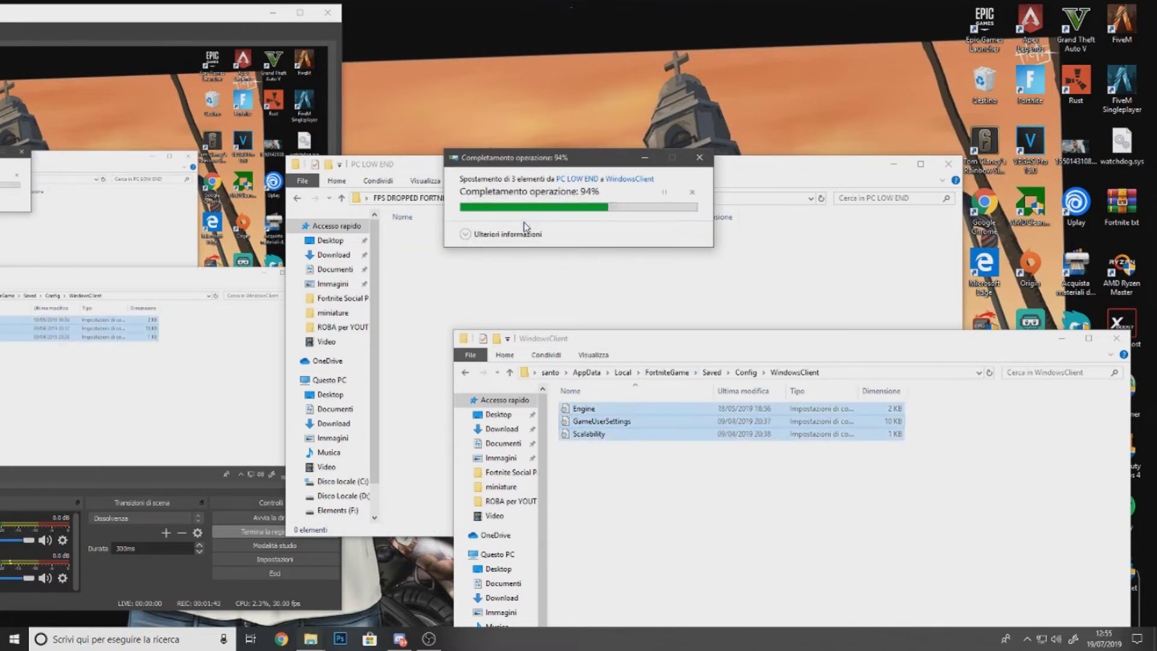
pyautogui.moveTo(752, 345); pyautogui.dragTo(526, 243)
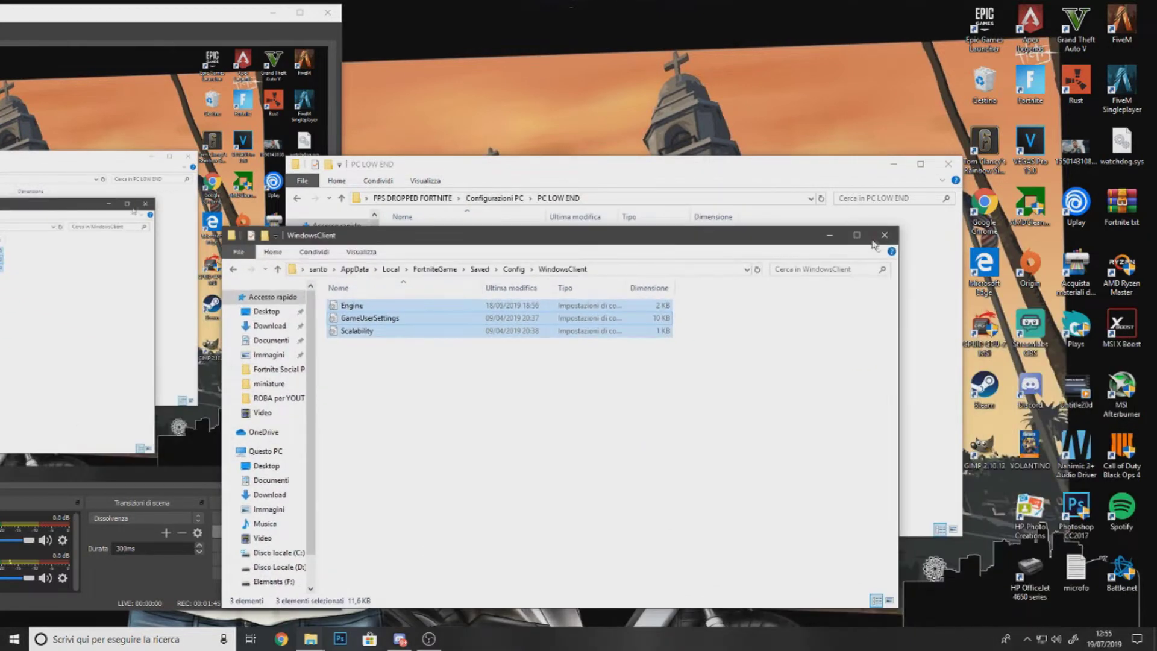
pyautogui.click(890, 236)
# Return to the FPS DROPPED FORTNITE folder and open its Launcher FPS folder.
pyautogui.click(299, 199)
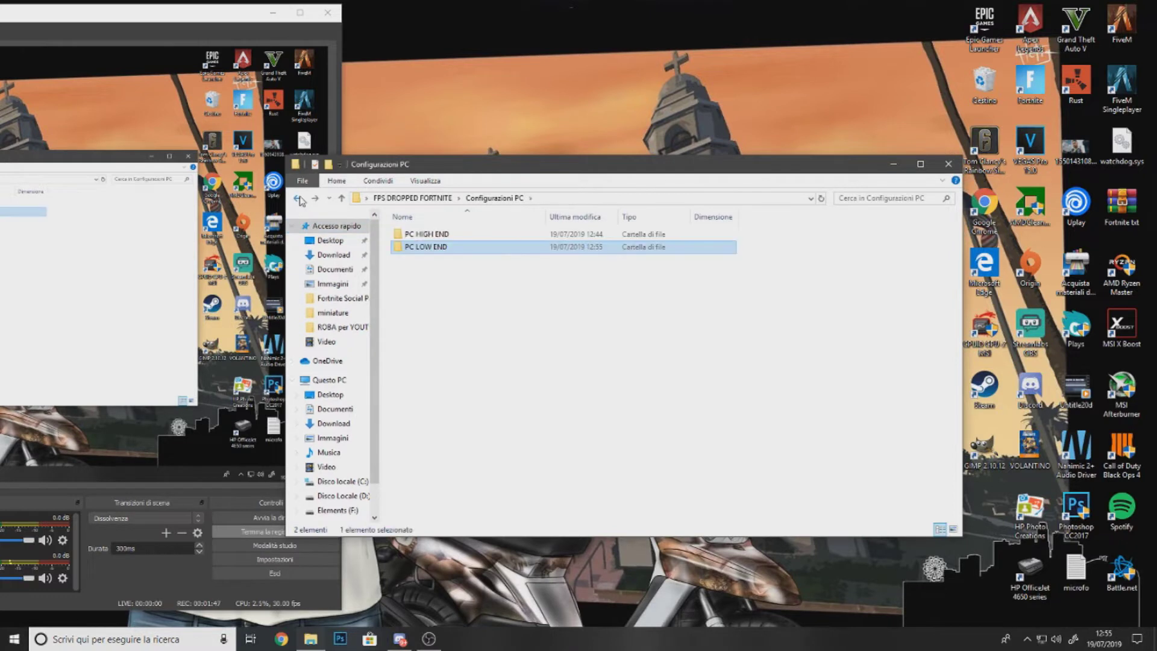
pyautogui.click(298, 199)
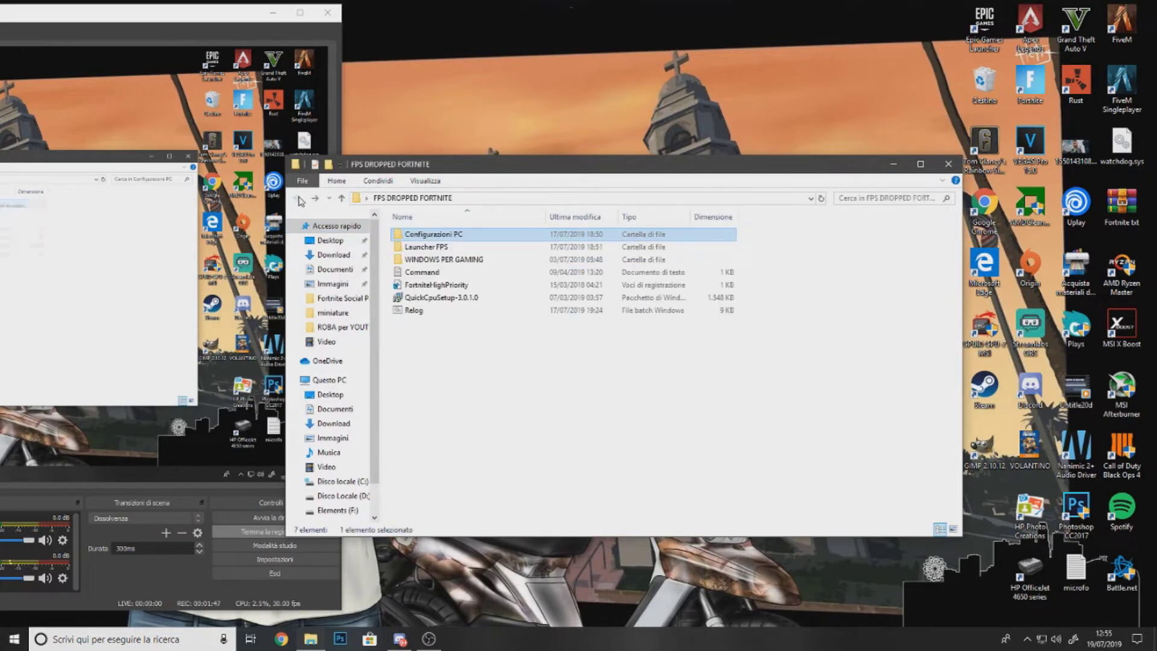
pyautogui.click(417, 251)
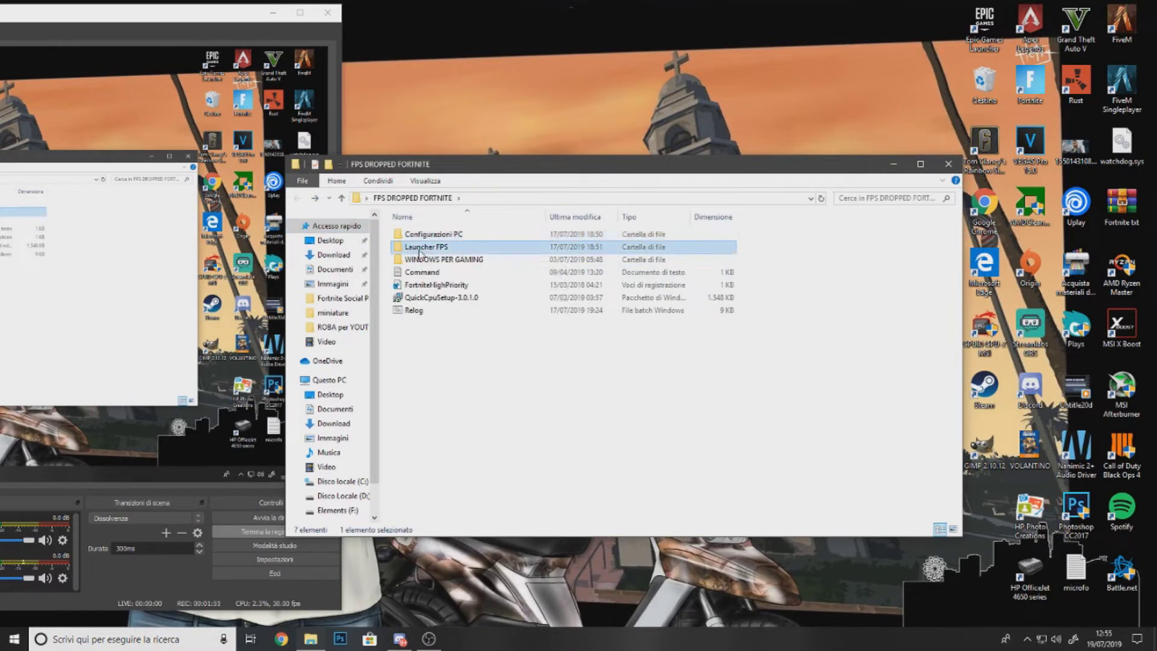
pyautogui.doubleClick(420, 251)
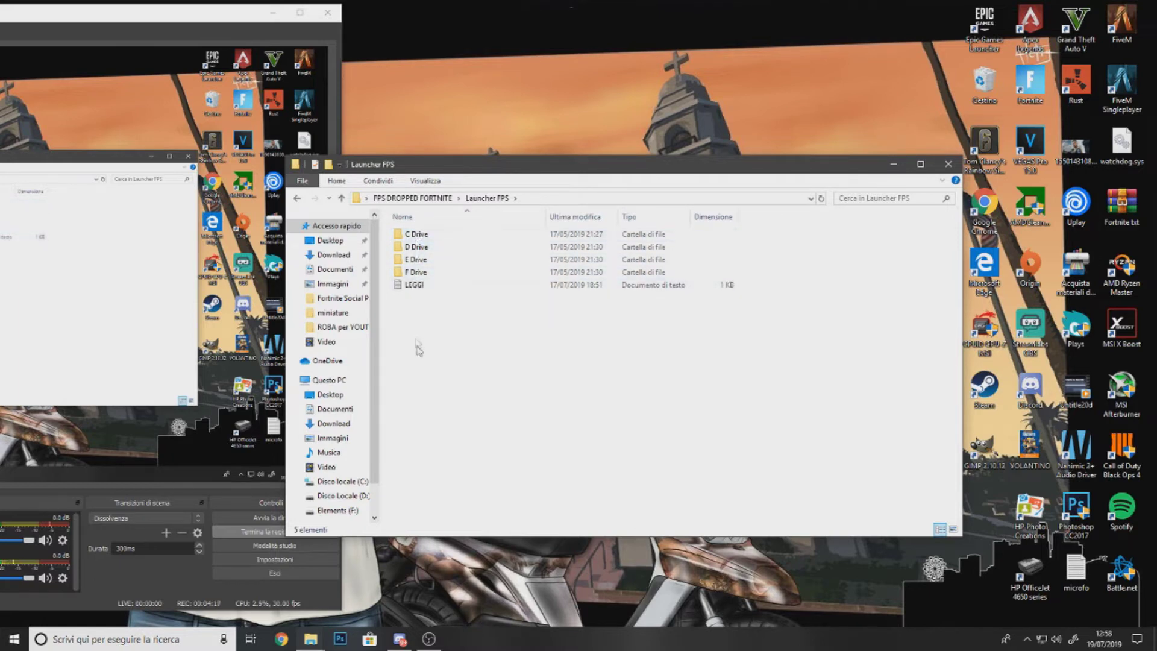
pyautogui.moveTo(515, 170); pyautogui.dragTo(603, 184)
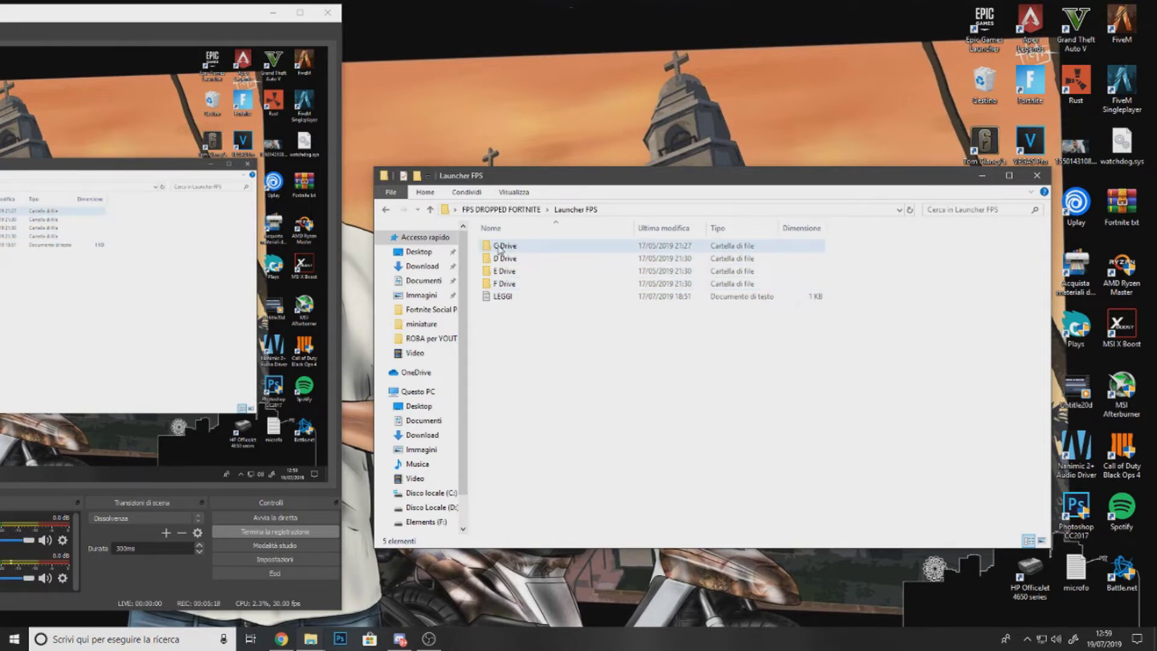
# Check whether Fortnite is installed on drive C: by browsing from Questo PC to Programmi > Epic Games.
pyautogui.moveTo(310, 638)
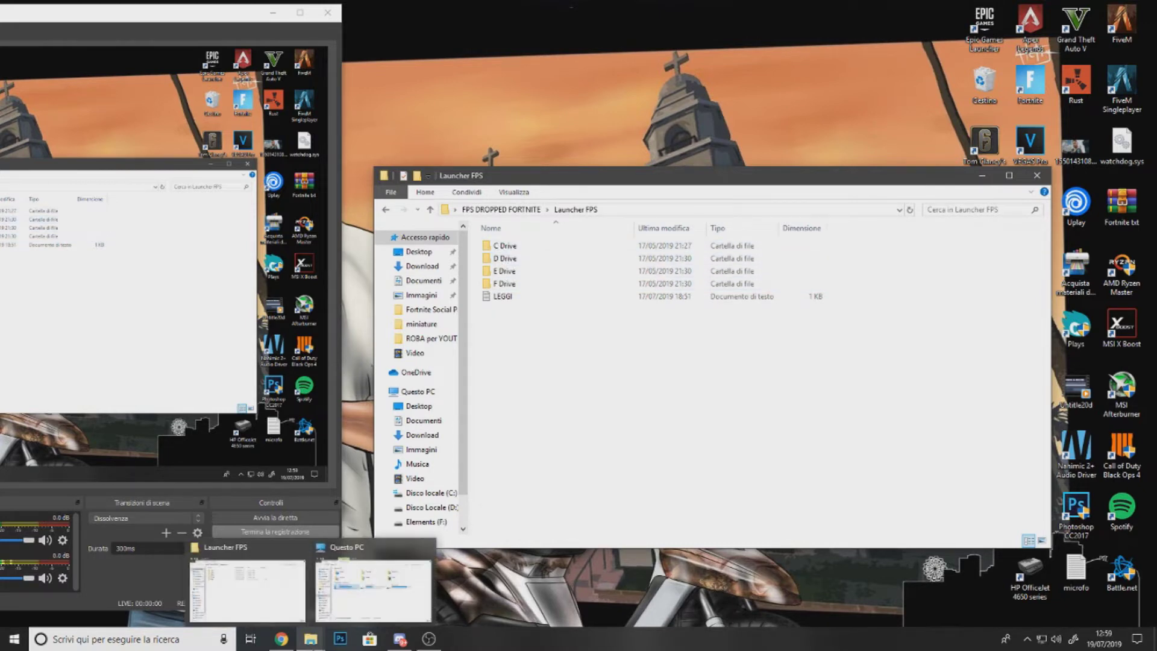
pyautogui.click(381, 614)
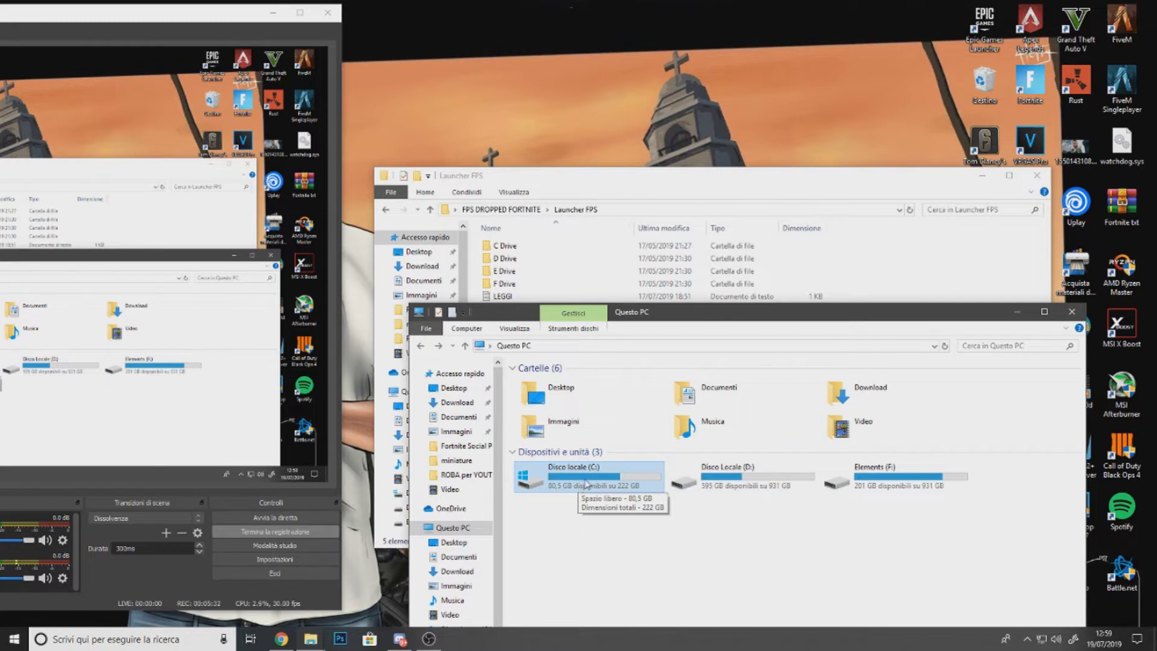
pyautogui.moveTo(667, 315); pyautogui.dragTo(667, 333)
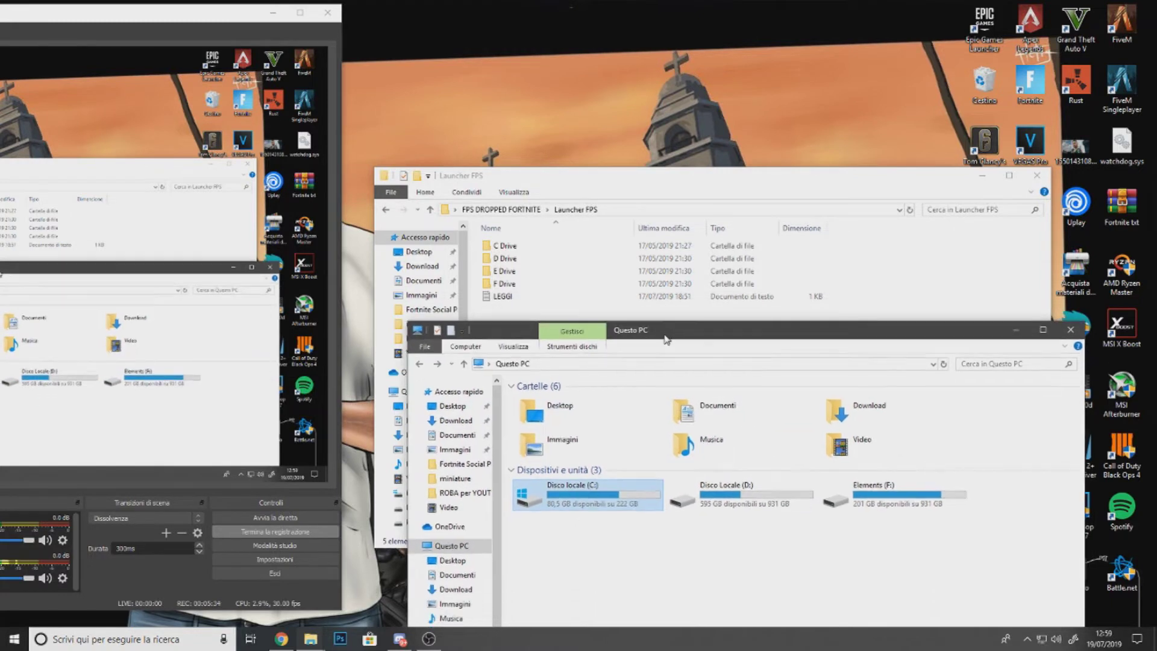
pyautogui.doubleClick(600, 502)
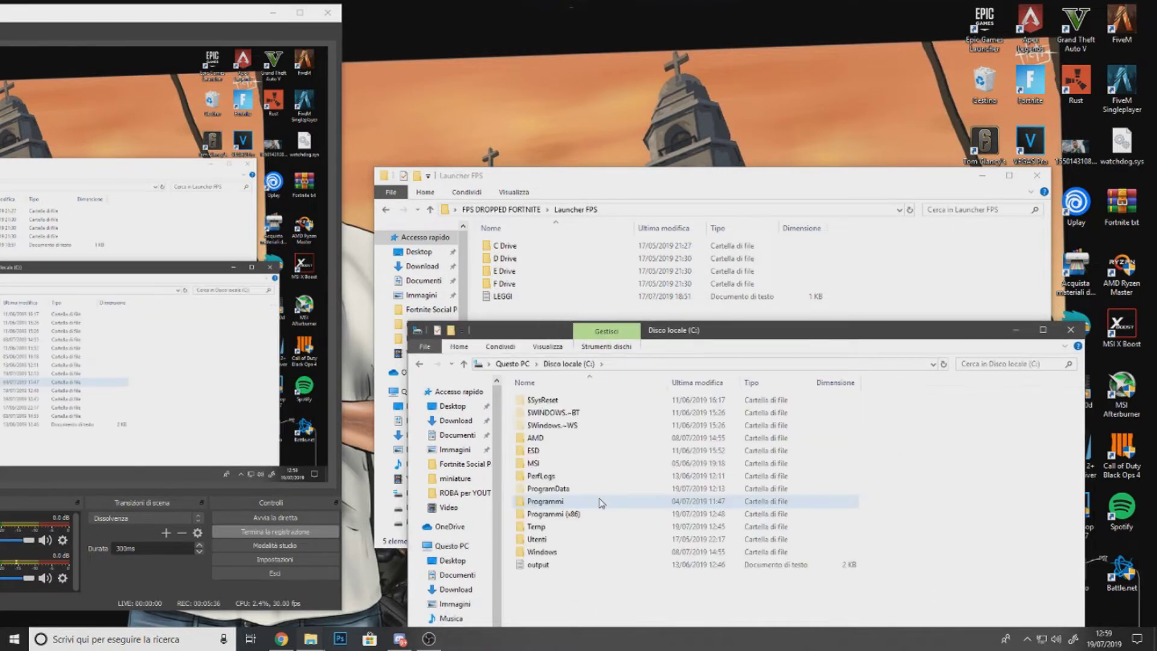
pyautogui.click(591, 502)
pyautogui.doubleClick(591, 502)
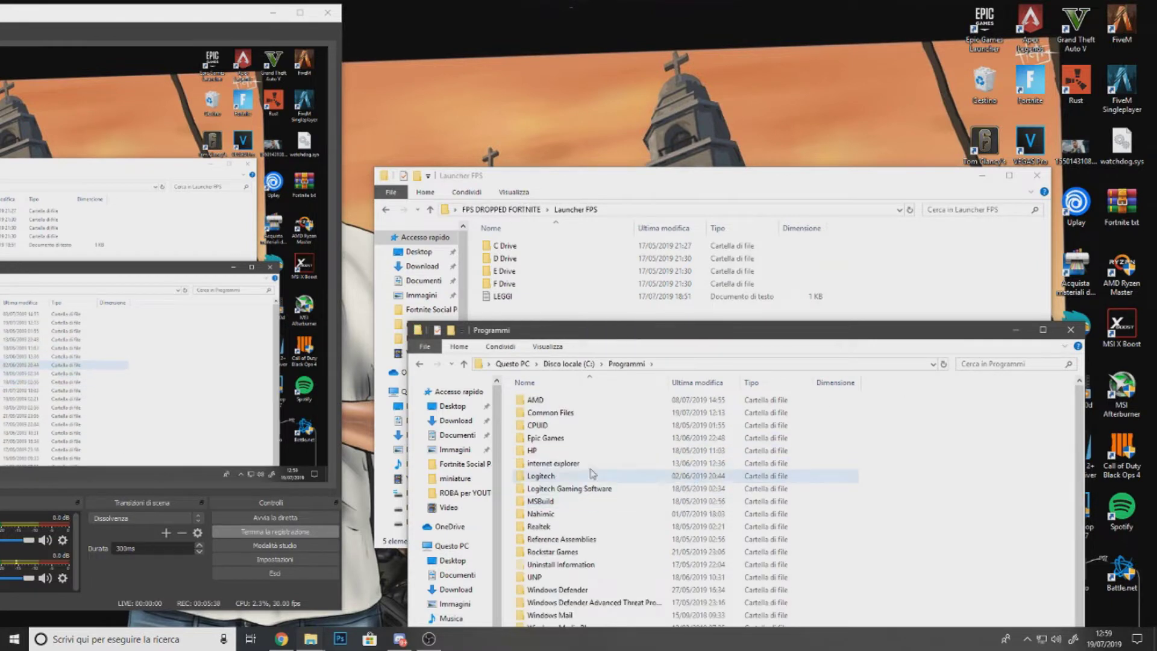
pyautogui.doubleClick(585, 446)
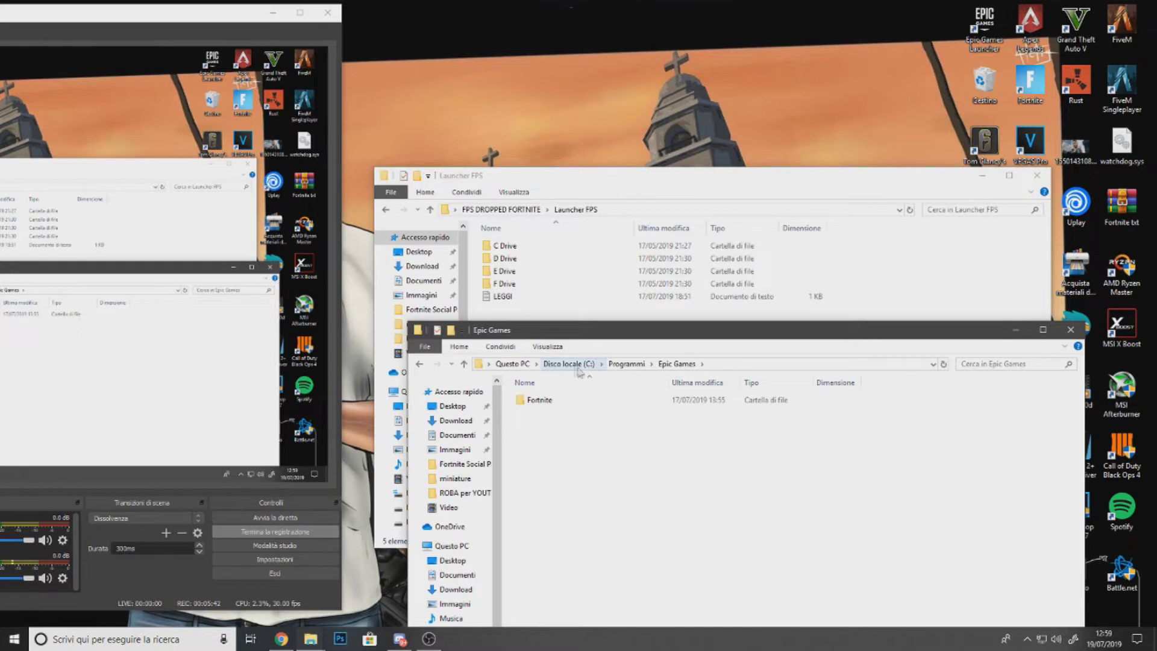
# Check the CPU's core and logical processor counts in Task Manager and open the matching 6 Cores 12 Threads folder inside C Drive.
pyautogui.doubleClick(508, 247)
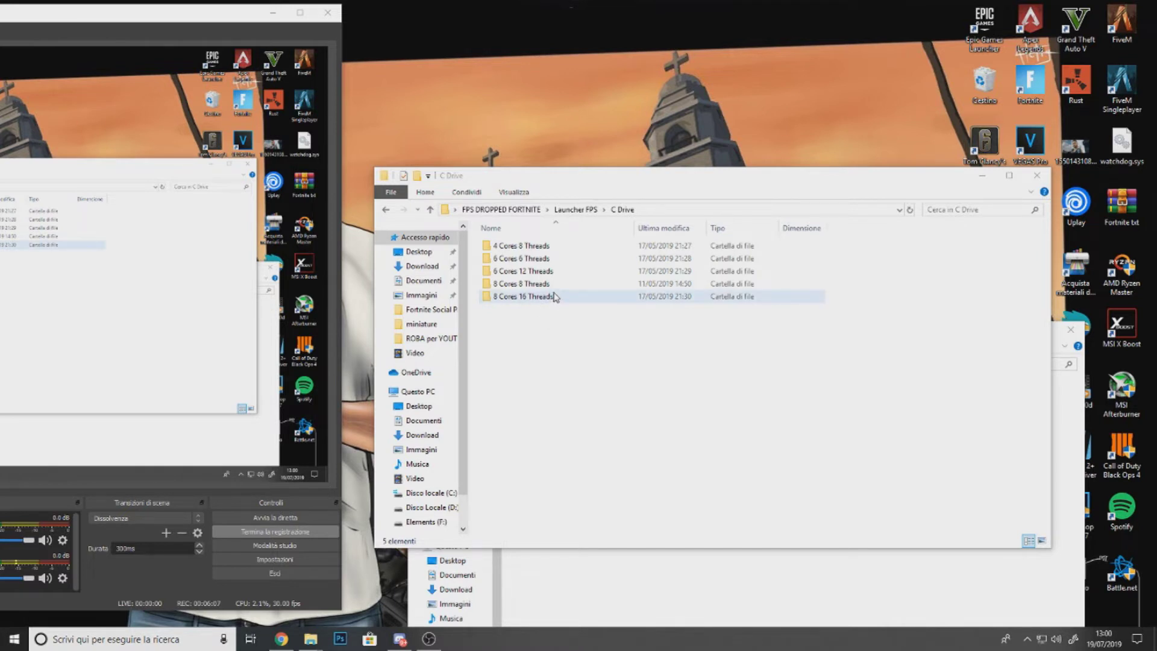
pyautogui.rightClick(517, 640)
pyautogui.click(477, 648)
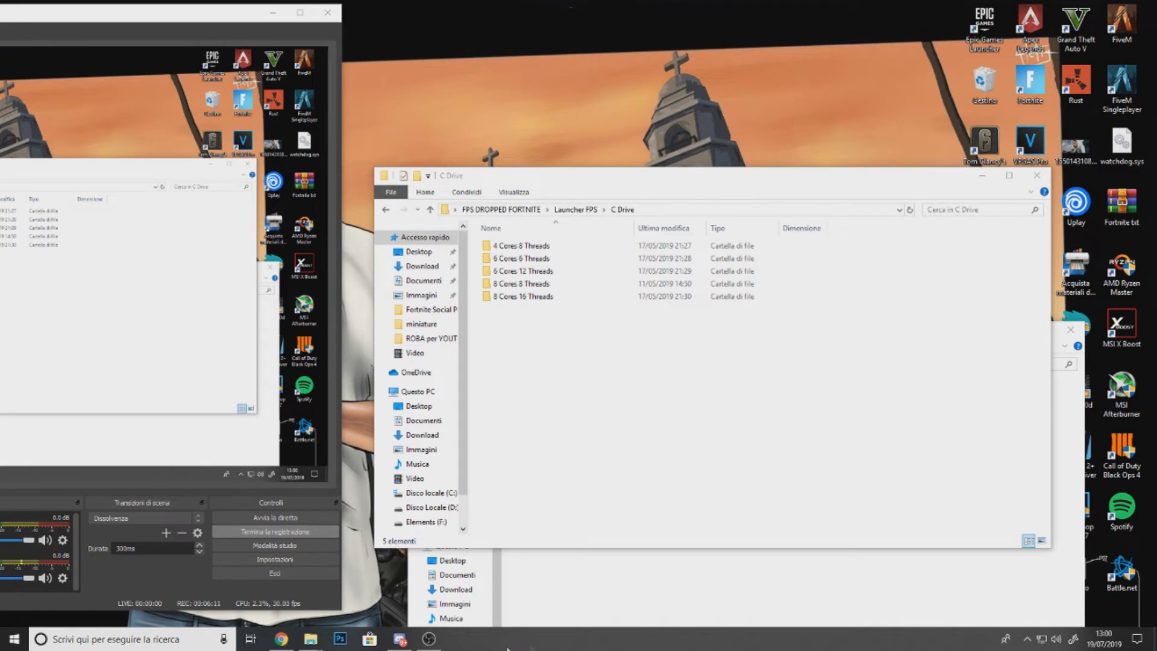
pyautogui.rightClick(553, 645)
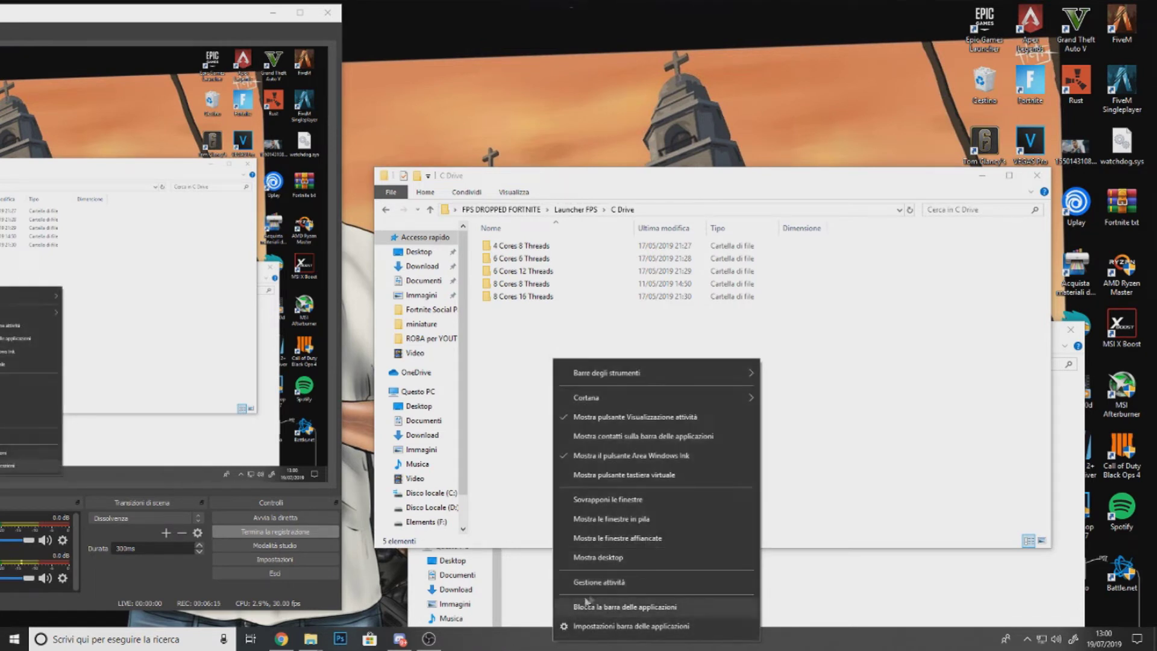
pyautogui.click(598, 536)
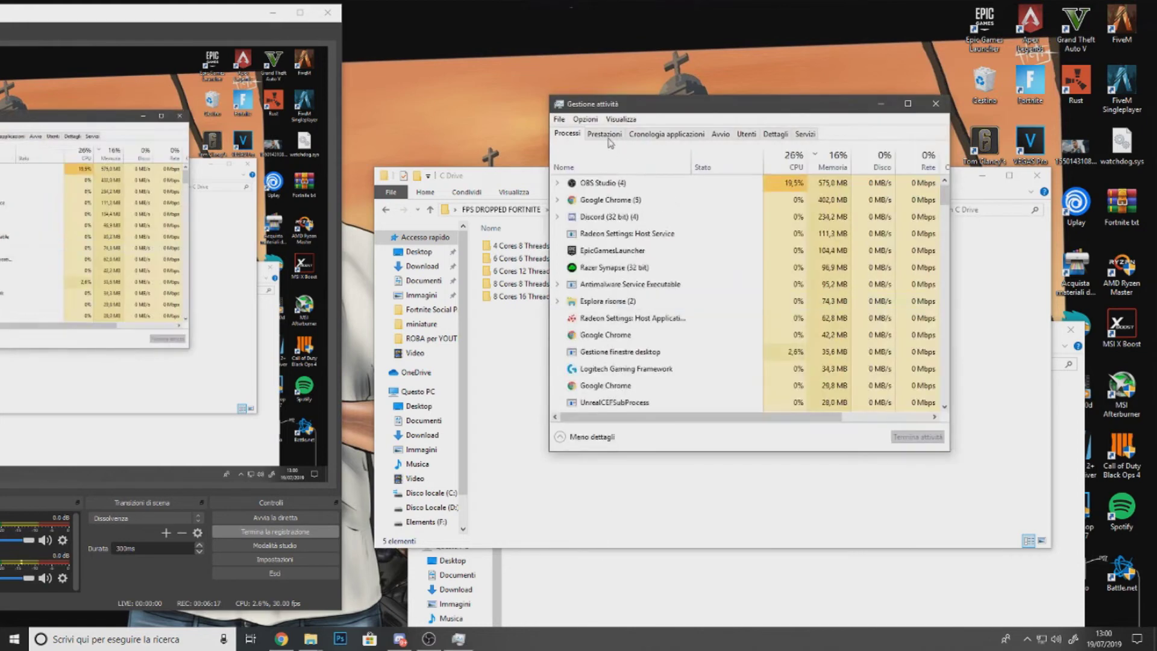
pyautogui.click(604, 133)
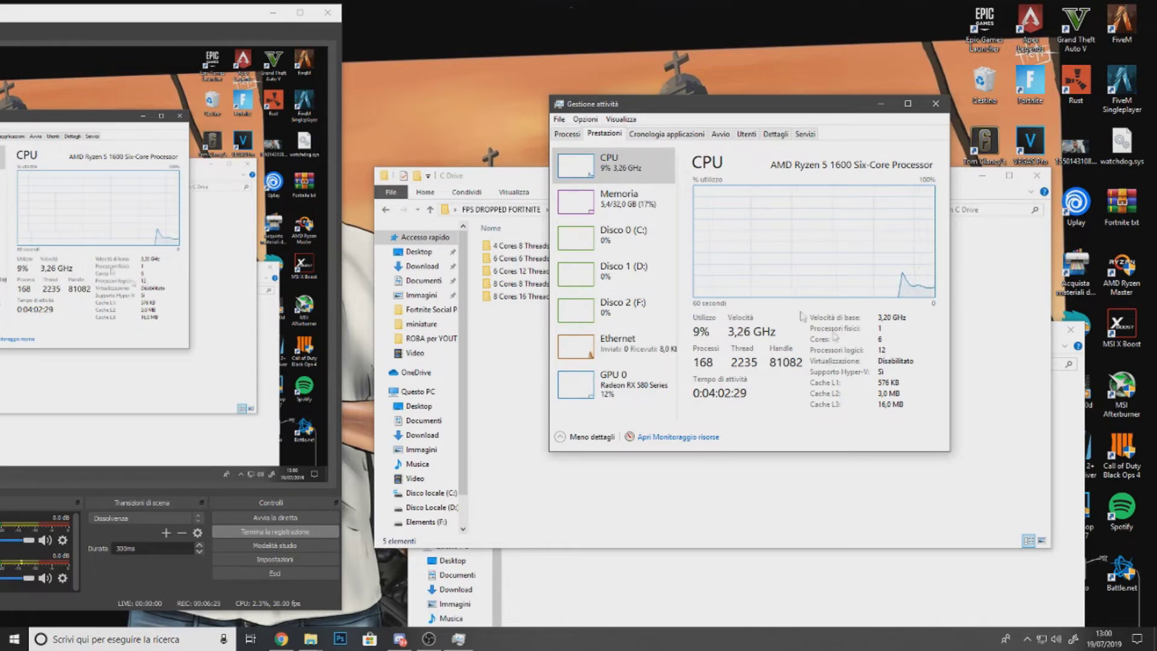
pyautogui.moveTo(693, 108); pyautogui.dragTo(796, 188)
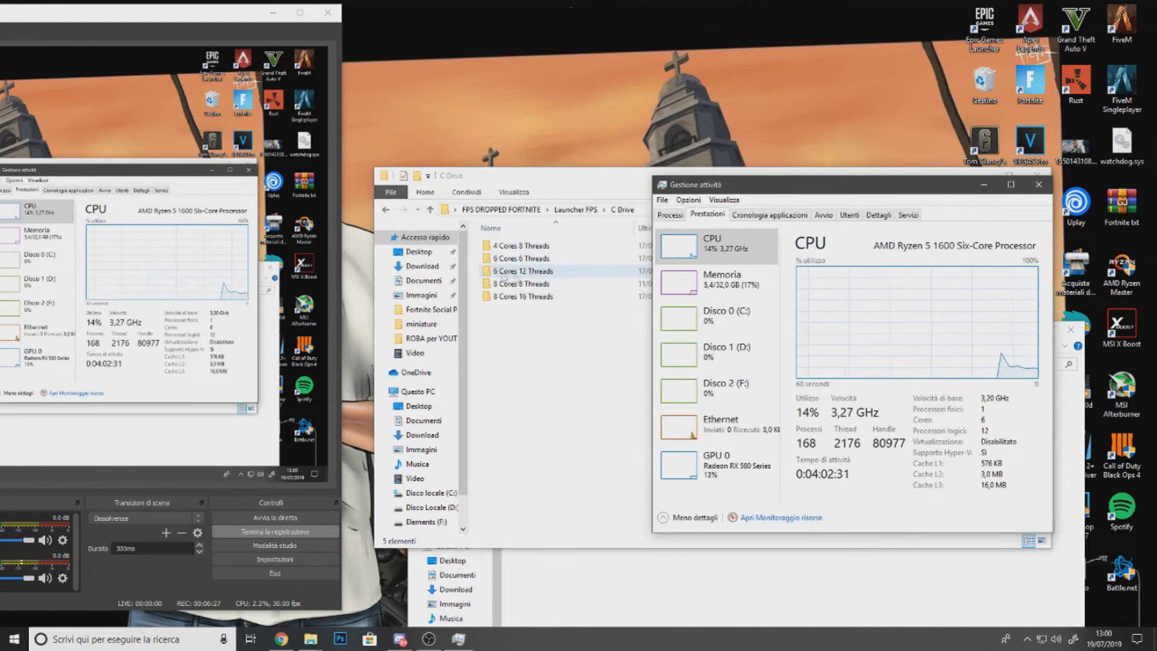
pyautogui.doubleClick(533, 273)
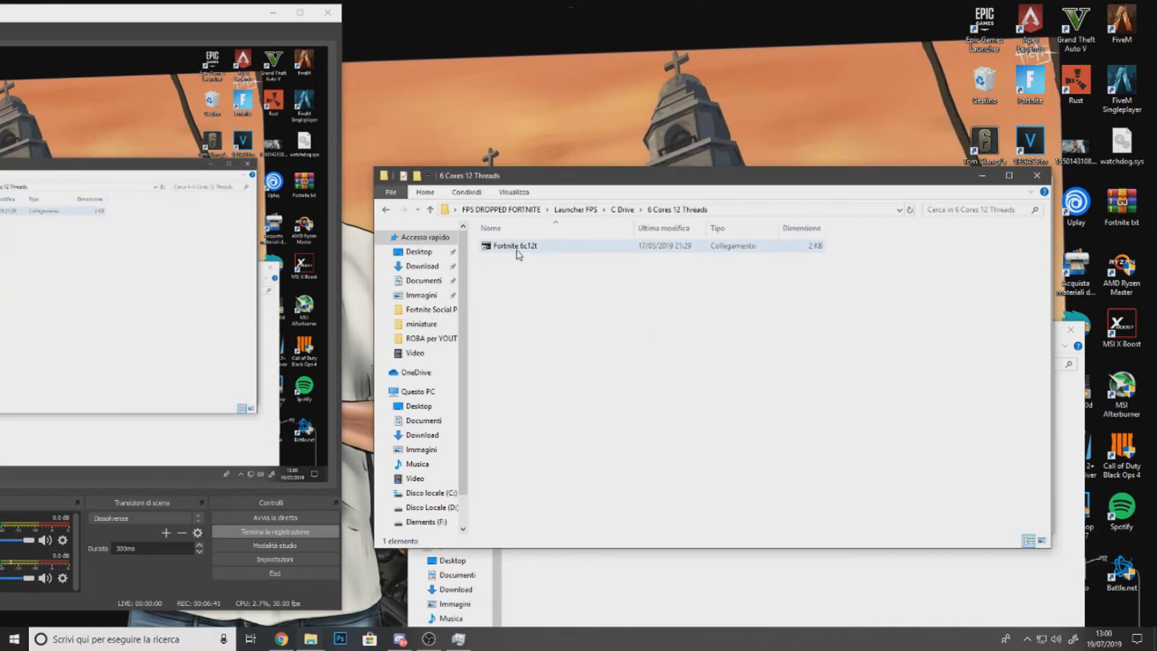
# Move the Fortnite 6c12t shortcut from the 6 Cores 12 Threads folder to the desktop and return to the FPS DROPPED FORTNITE folder.
pyautogui.click(518, 254)
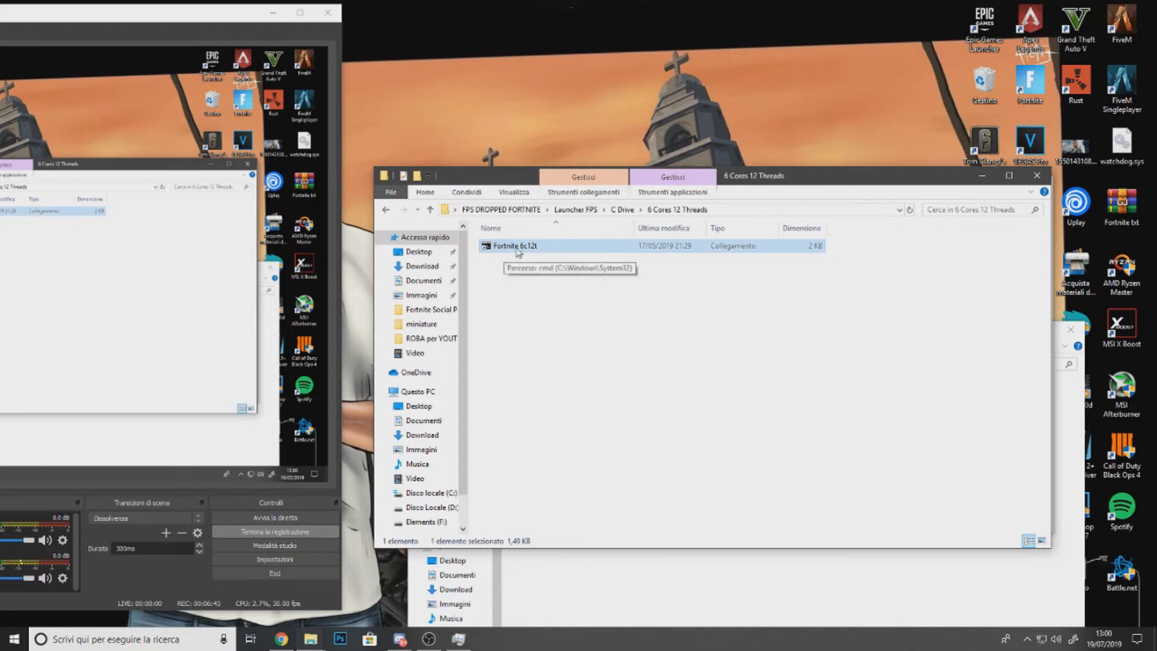
pyautogui.moveTo(528, 253); pyautogui.dragTo(483, 93)
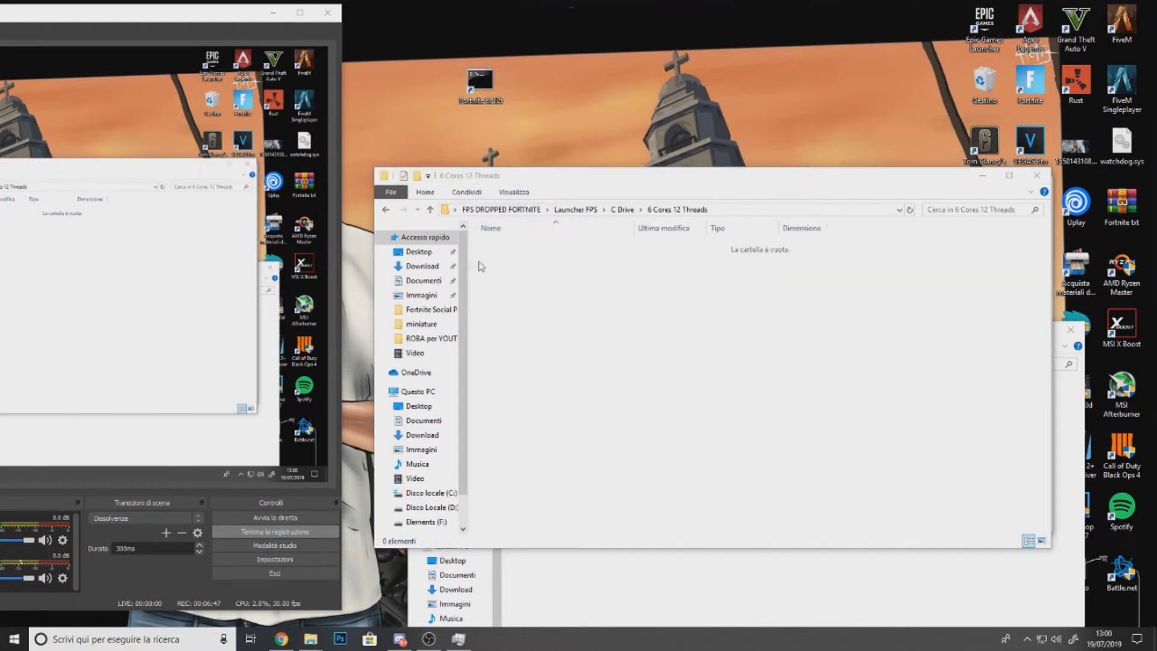
pyautogui.click(523, 211)
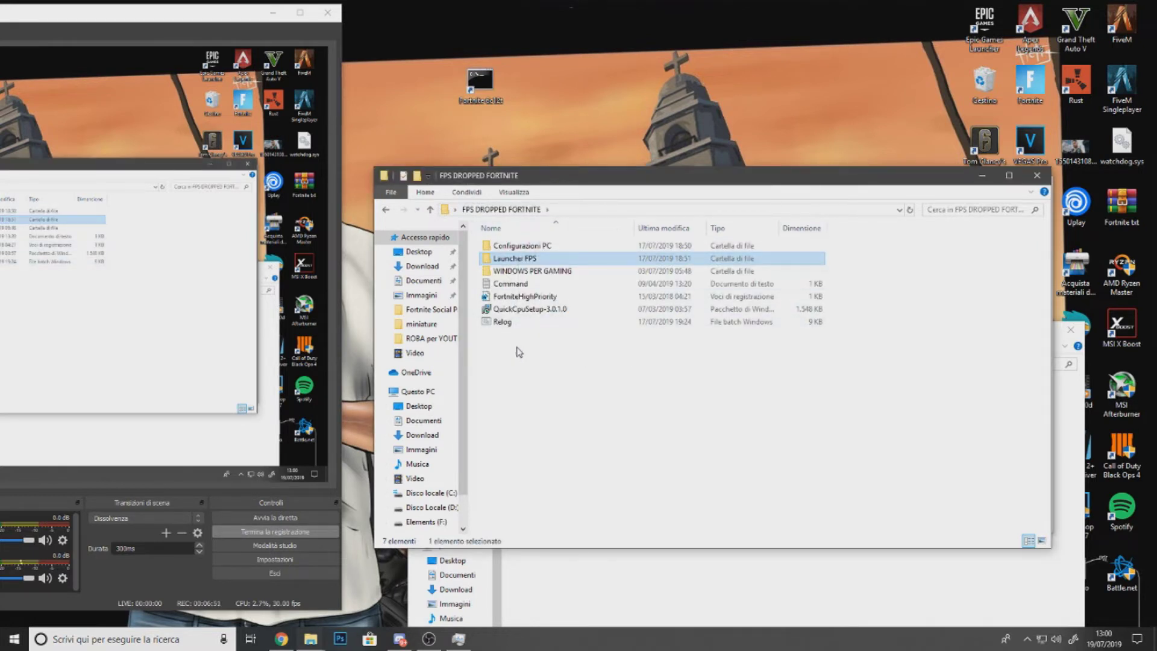
# Open the WINDOWS PER GAMING folder and run the Windows10Debloater script with PowerShell.
pyautogui.doubleClick(542, 272)
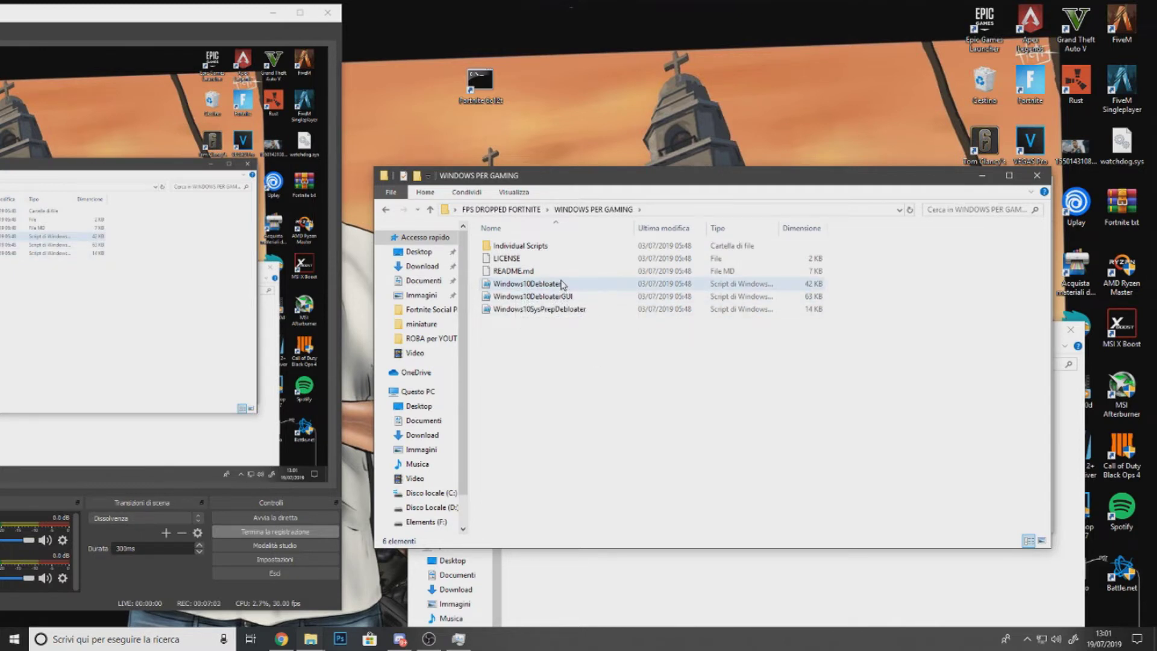
pyautogui.rightClick(561, 284)
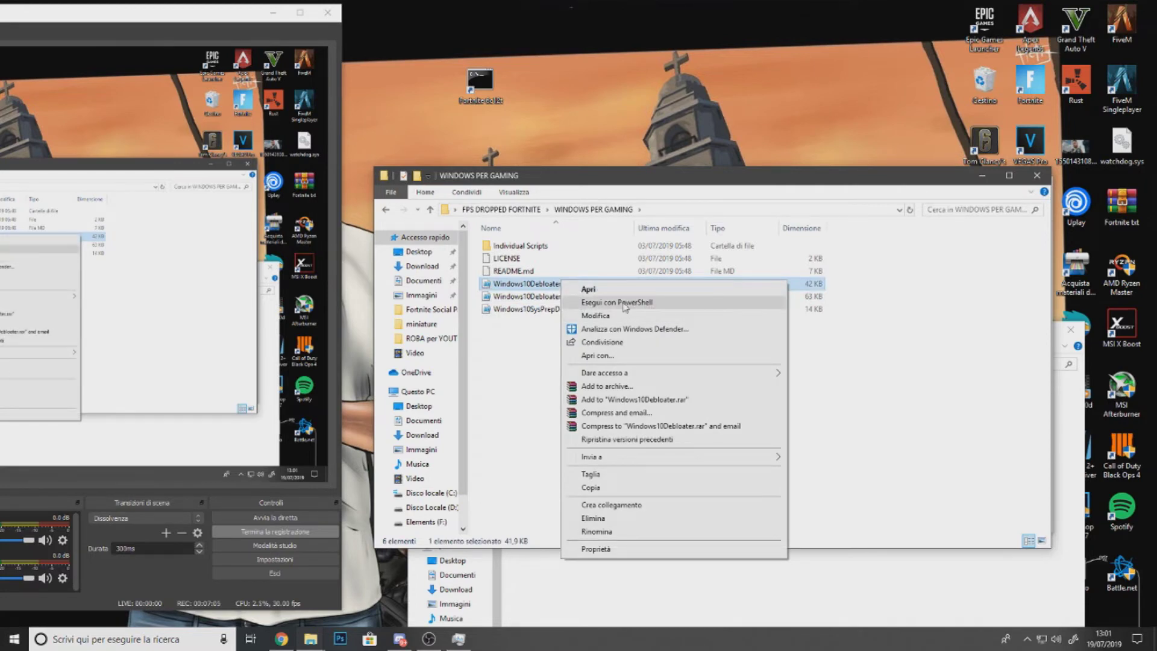
pyautogui.click(626, 302)
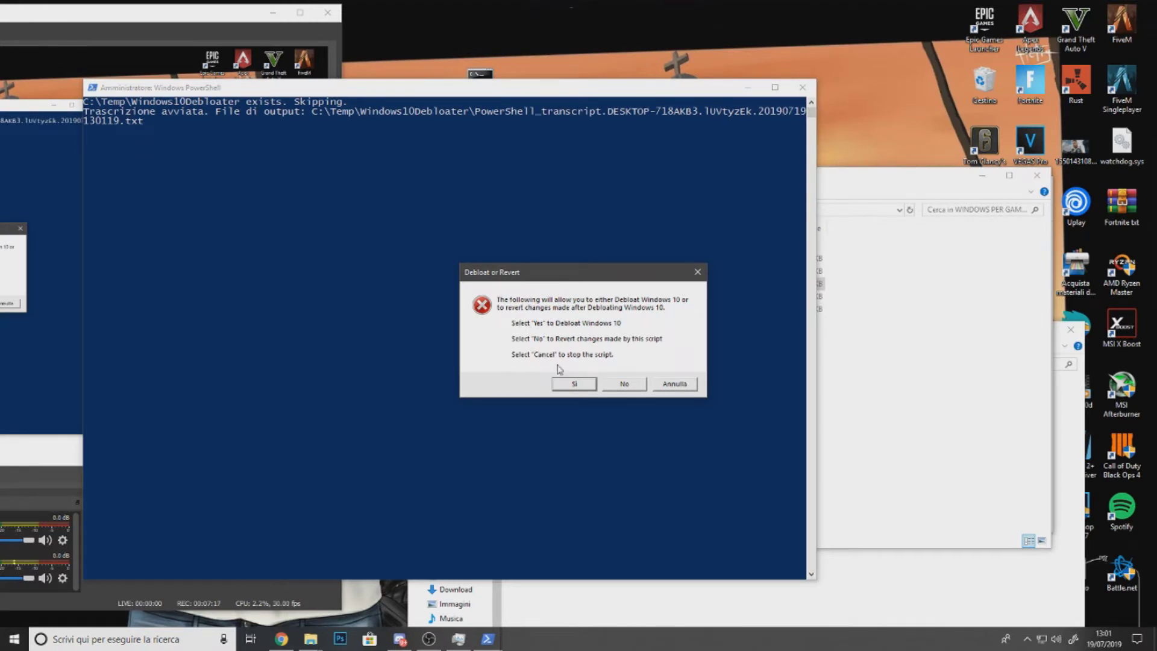
# Choose to debloat Windows 10 and remove everything preinstalled, answering "t" (yes to all) for the CloudStore registry removal.
pyautogui.click(574, 384)
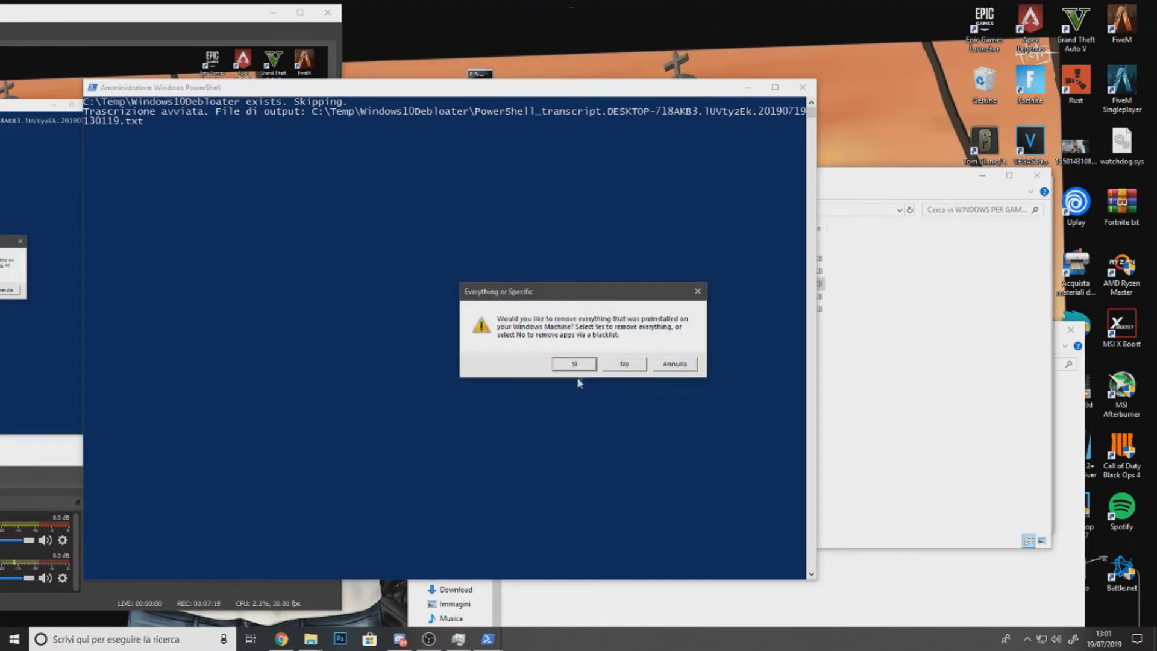
pyautogui.click(581, 365)
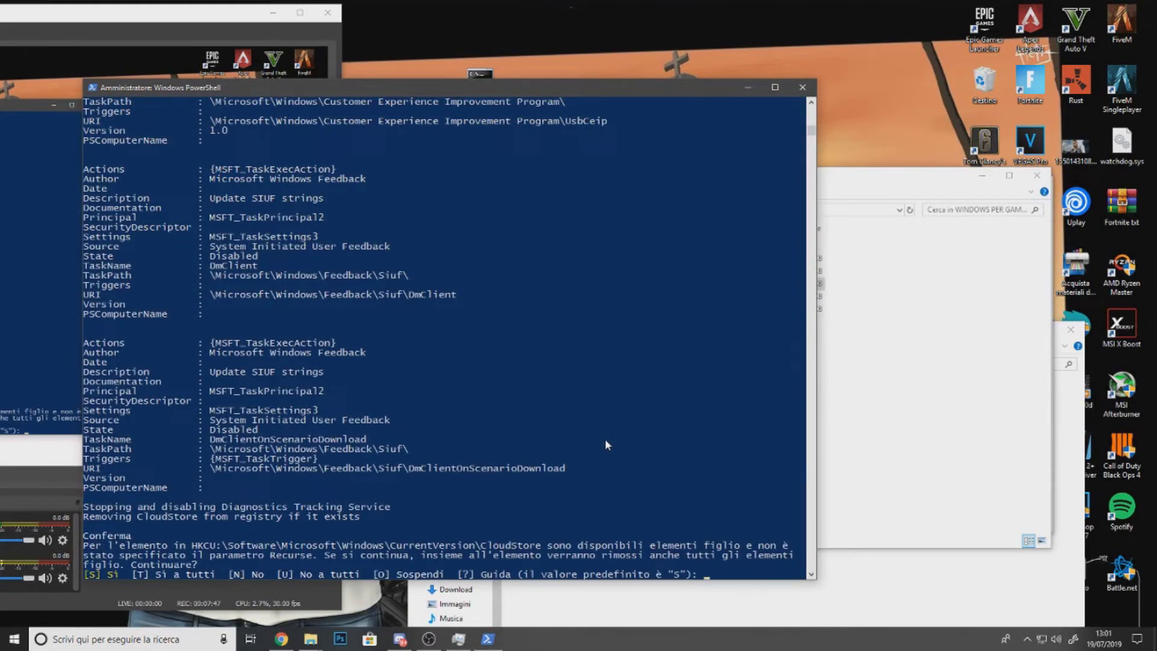
pyautogui.click(708, 578)
pyautogui.write('t')
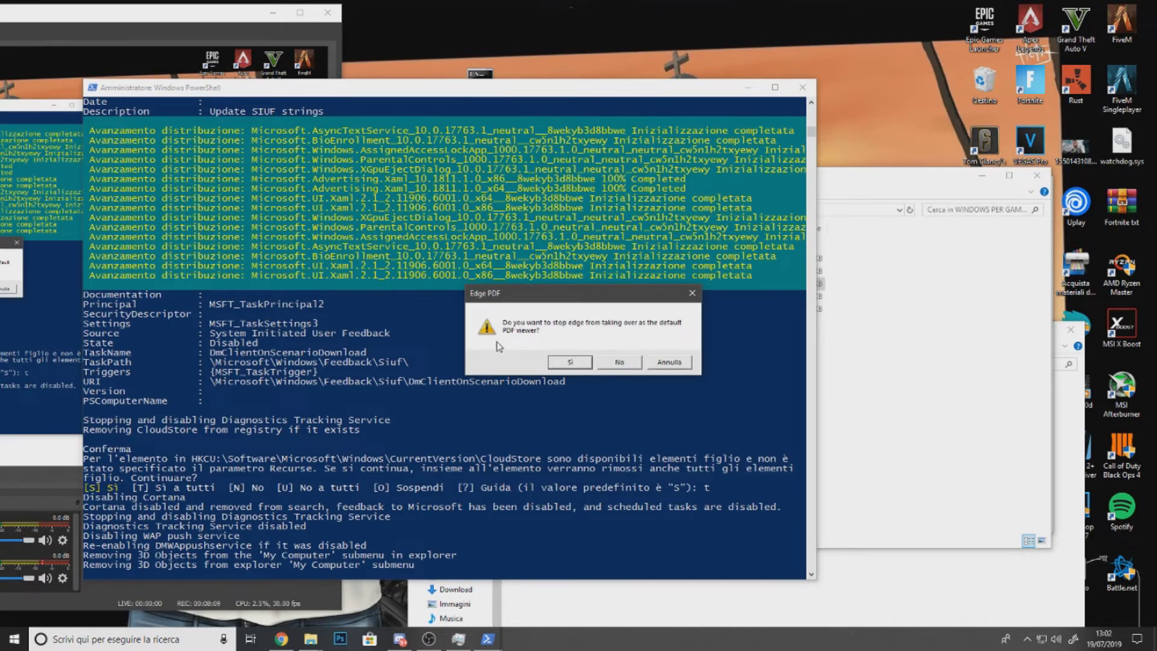
# Accept blocking Edge as default PDF viewer and uninstalling OneDrive, but decline unpinning Start menu items, installing .NET 3.5 and rebooting.
pyautogui.click(574, 363)
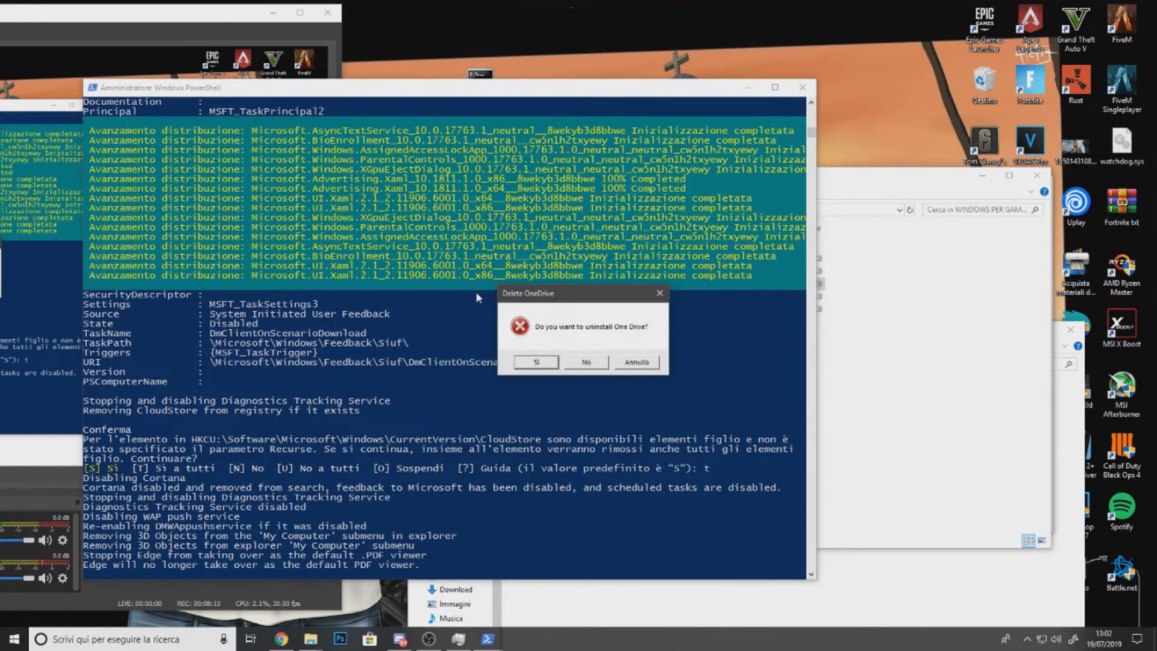
pyautogui.click(538, 363)
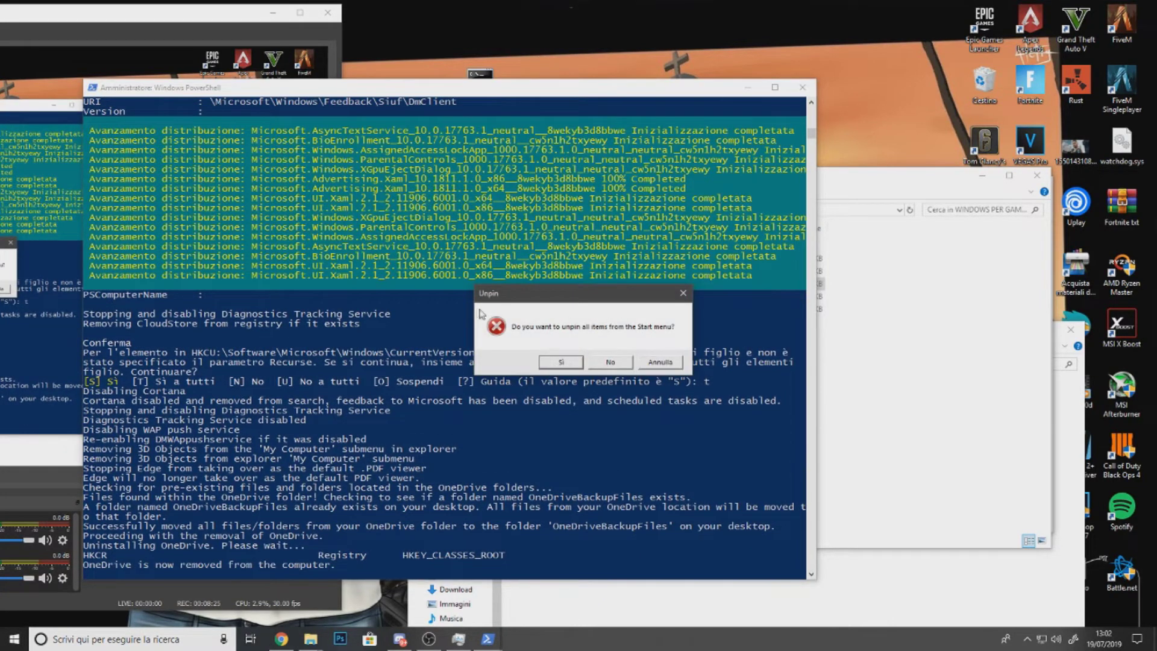
pyautogui.click(613, 363)
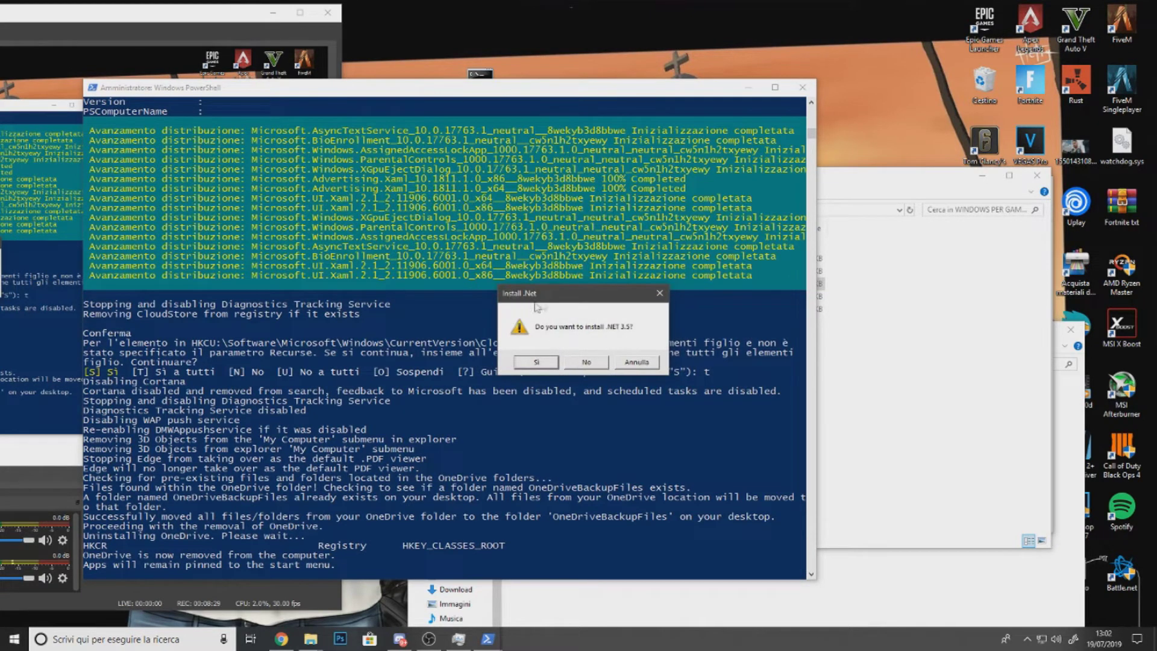
pyautogui.click(591, 363)
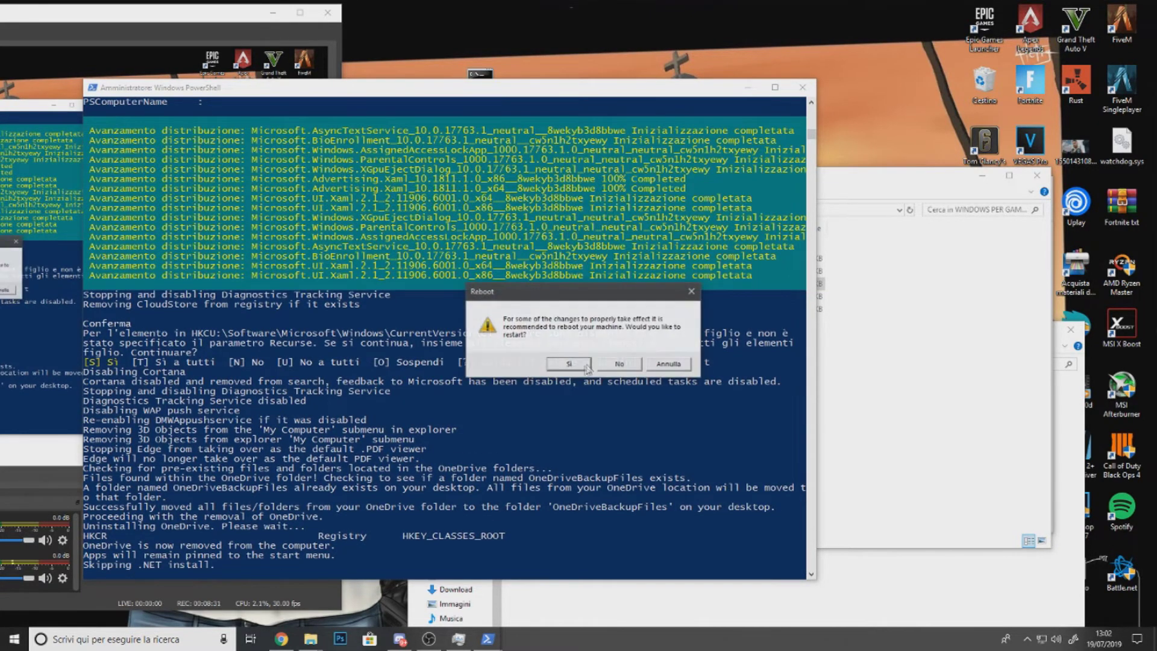
pyautogui.click(621, 364)
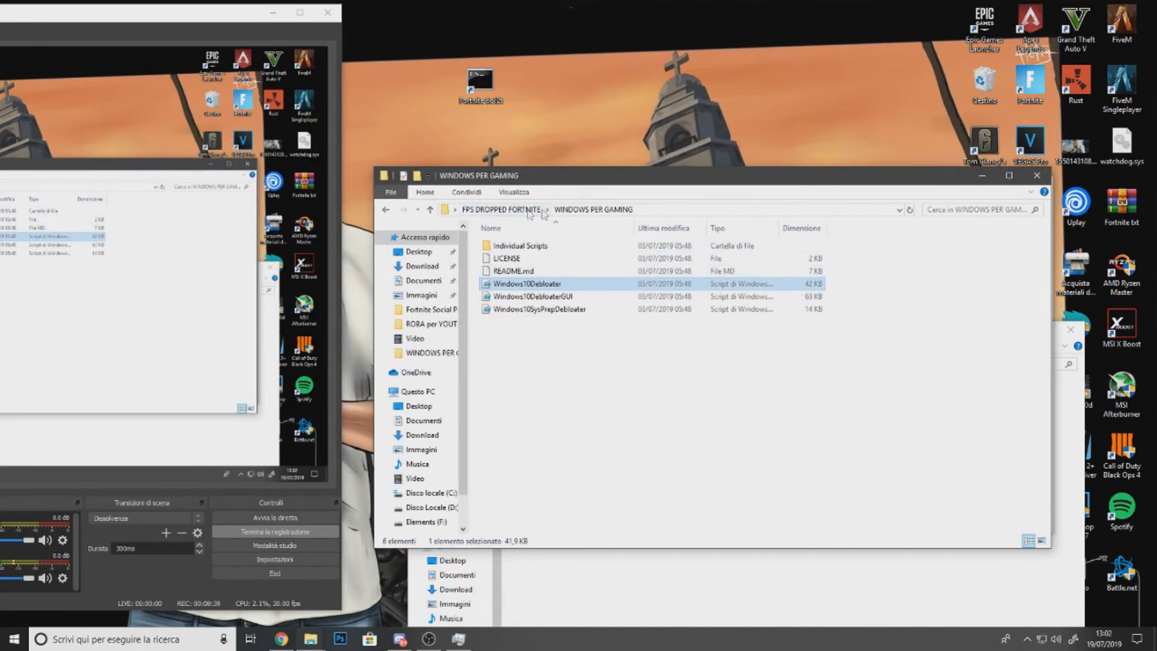
# Return to FPS DROPPED FORTNITE, dismiss Quick CPU's update notice, apply core parking, frequency scaling and turbo boost indexes at 100%, and close Quick CPU.
pyautogui.click(509, 215)
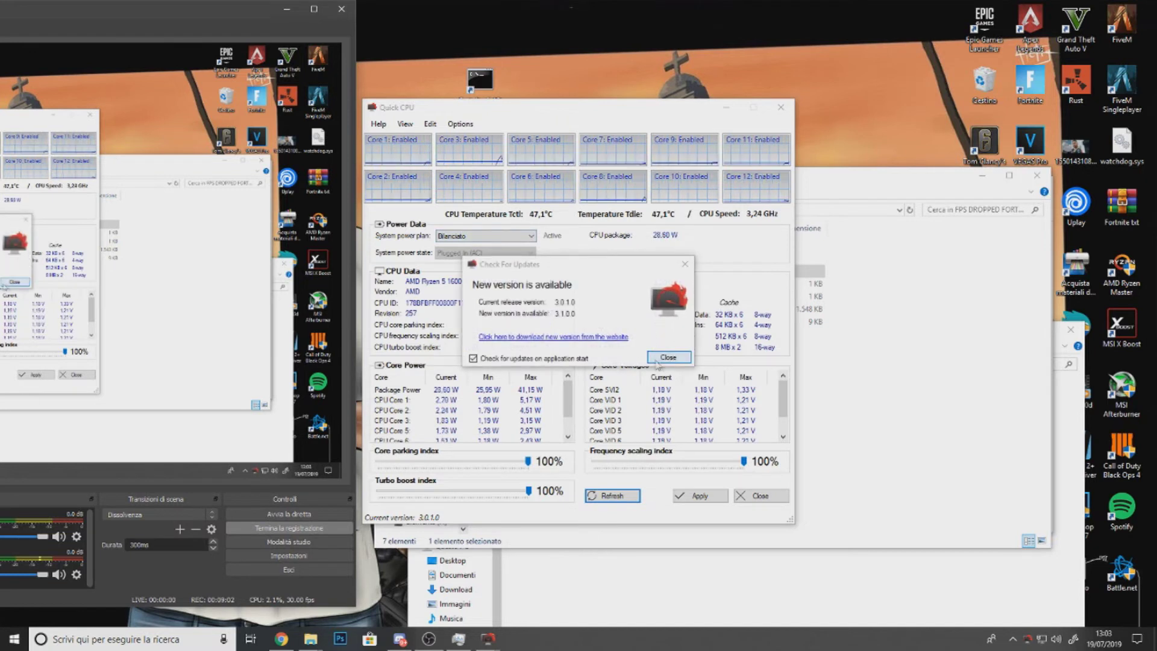
pyautogui.click(654, 359)
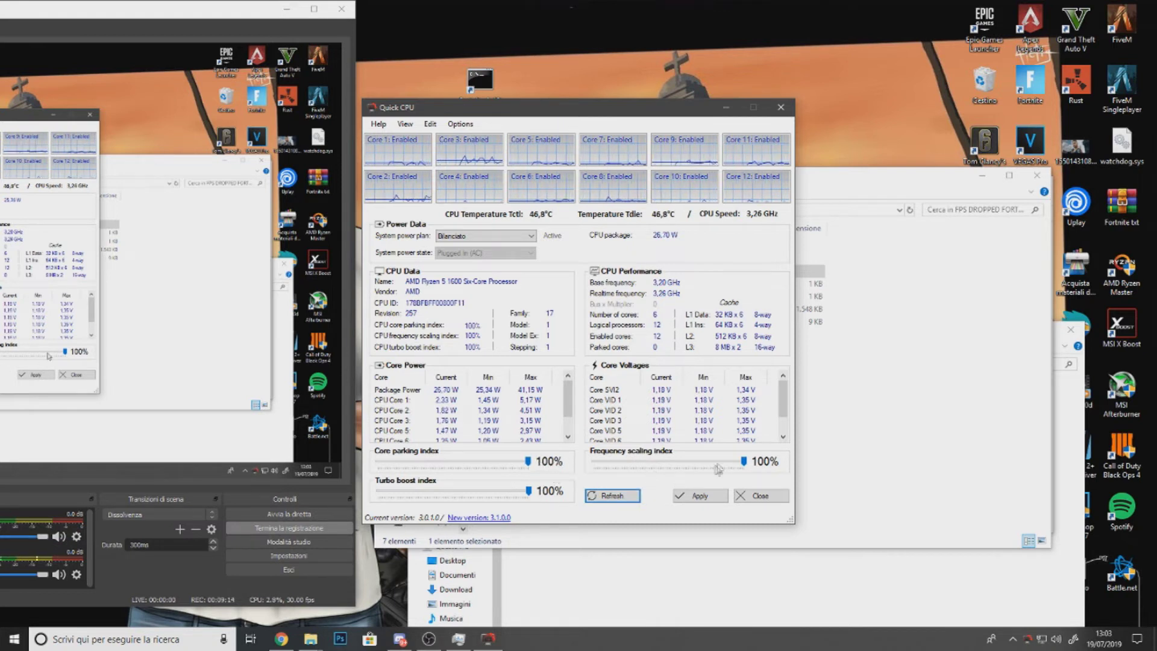
pyautogui.click(702, 496)
pyautogui.click(637, 347)
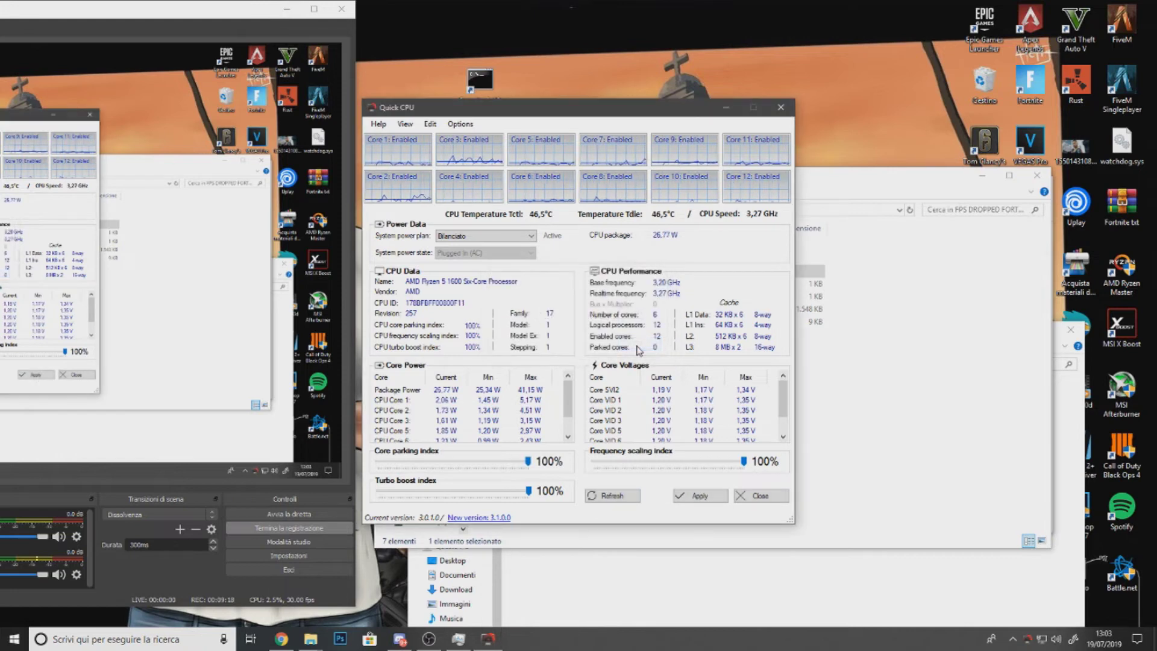
pyautogui.click(781, 108)
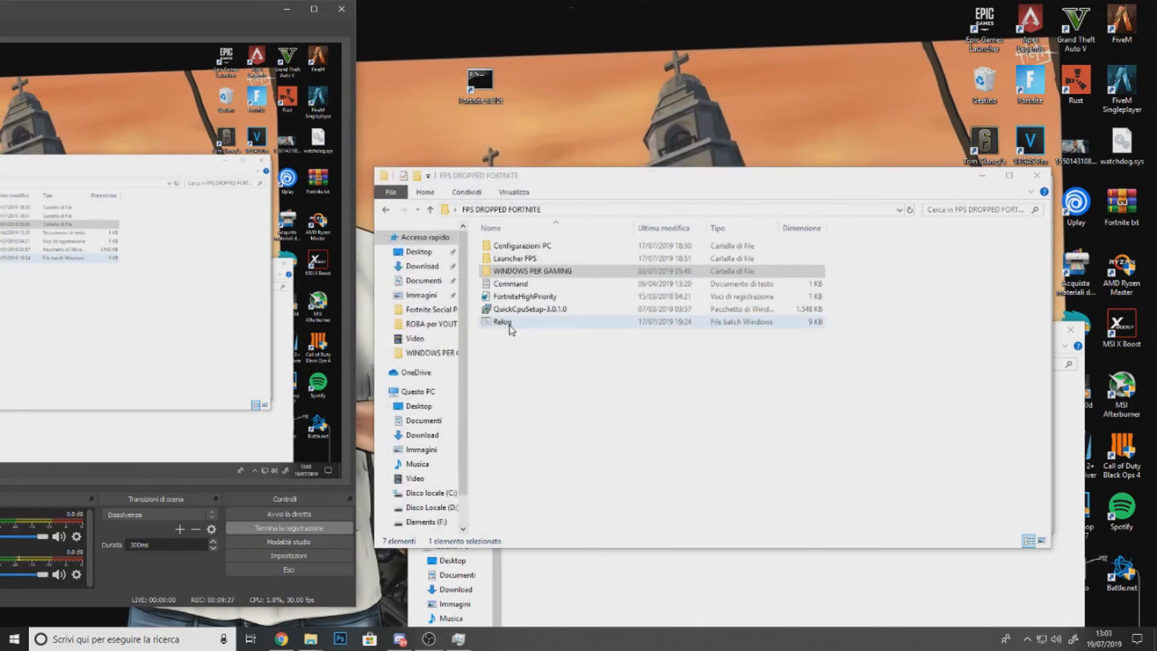
# Run the Relog batch file as administrator and continue through all RELOG FPS Booster stages until it finishes.
pyautogui.rightClick(509, 326)
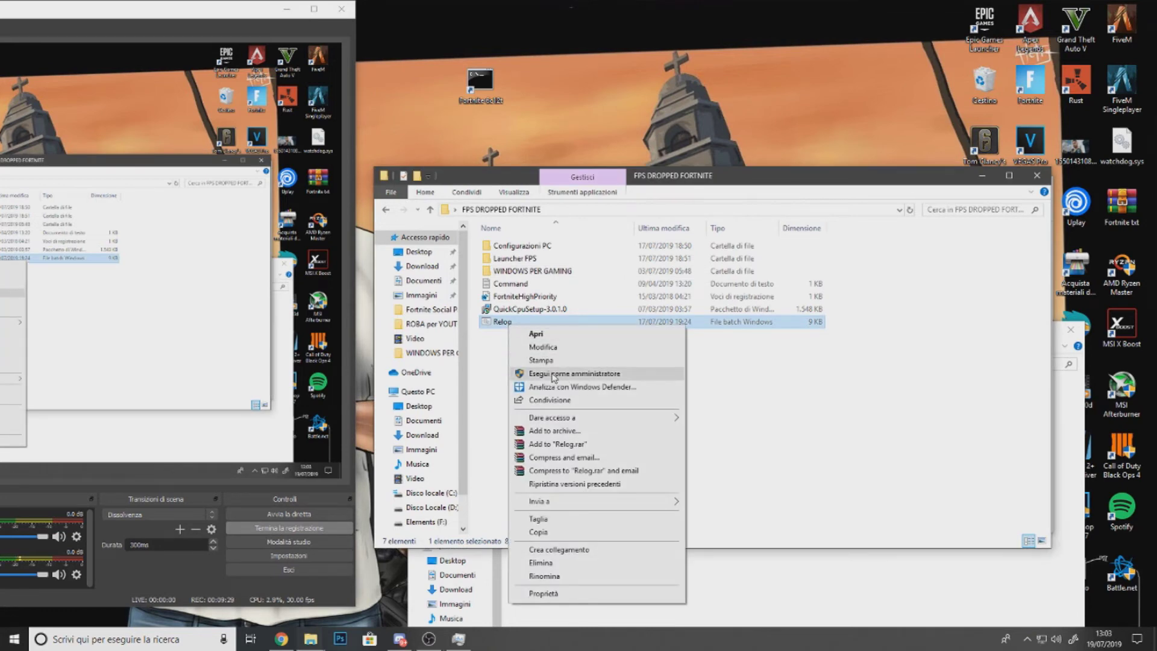
pyautogui.click(552, 374)
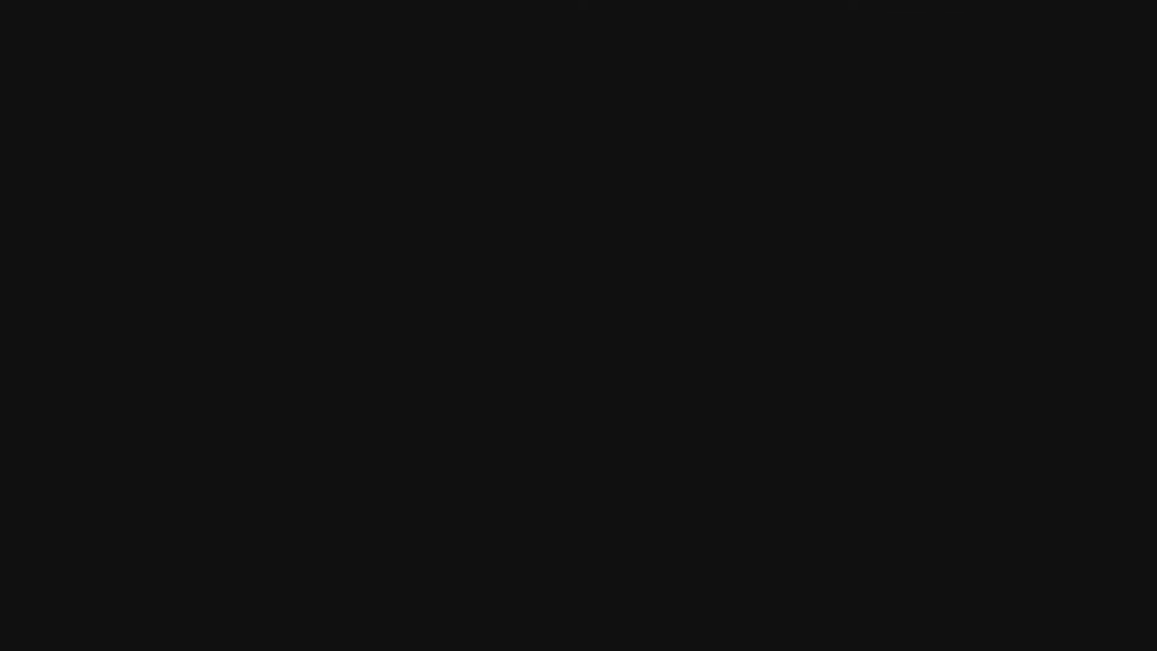
pyautogui.click(565, 340)
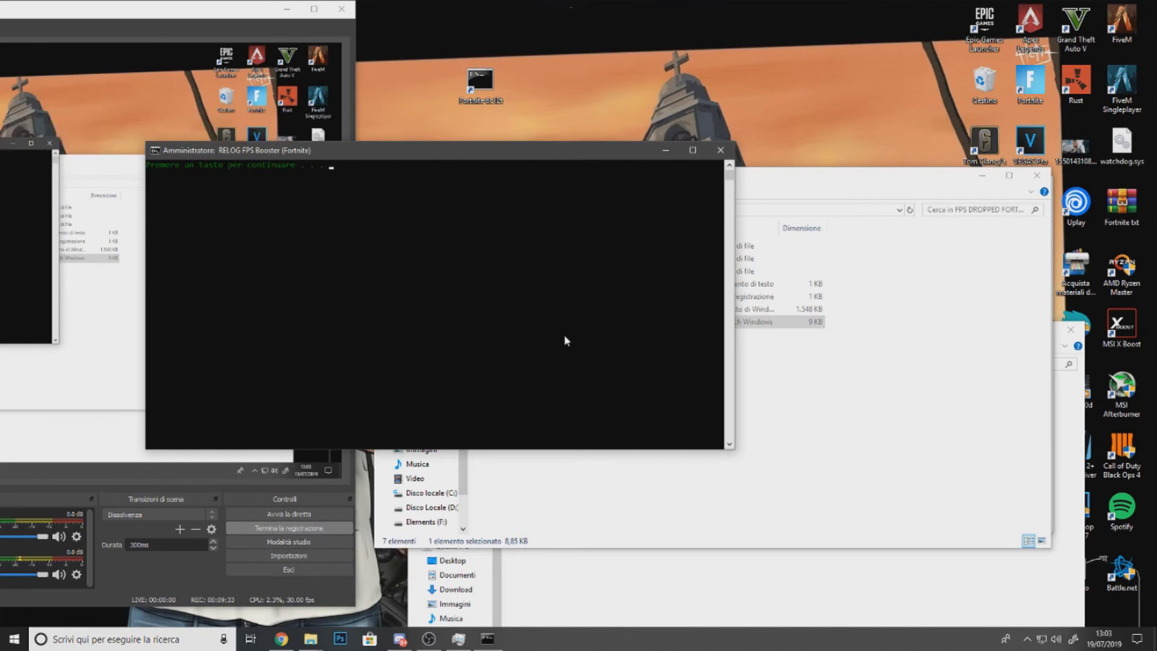
pyautogui.press('Return')
pyautogui.press('Return')
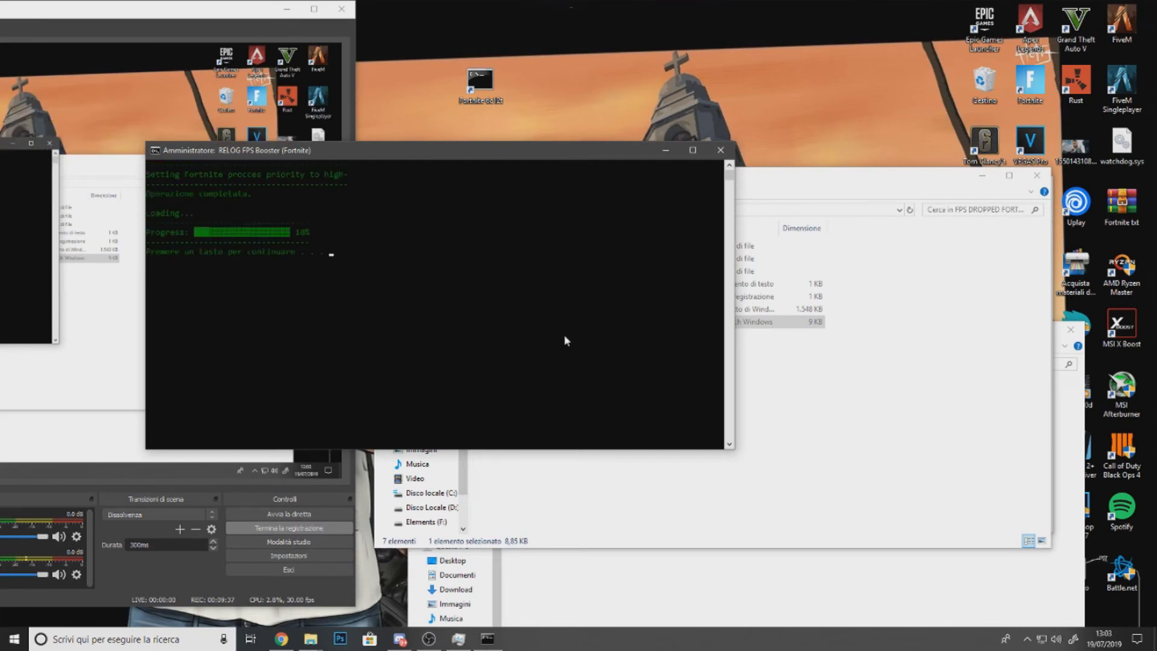
pyautogui.press('Return')
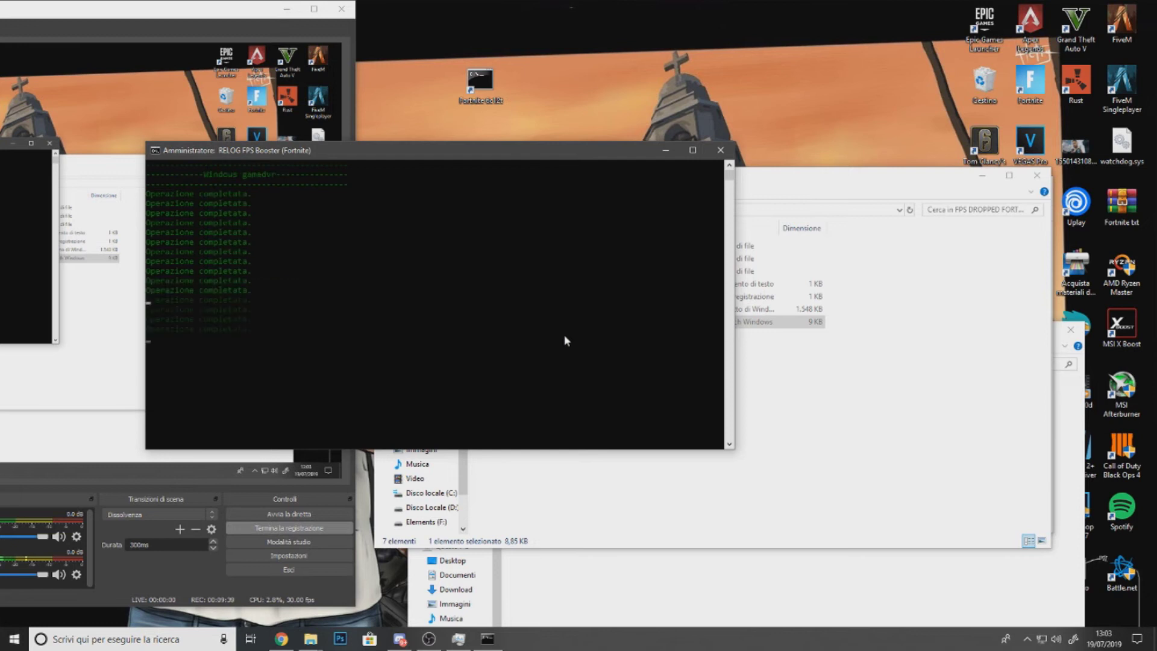
pyautogui.press('Return')
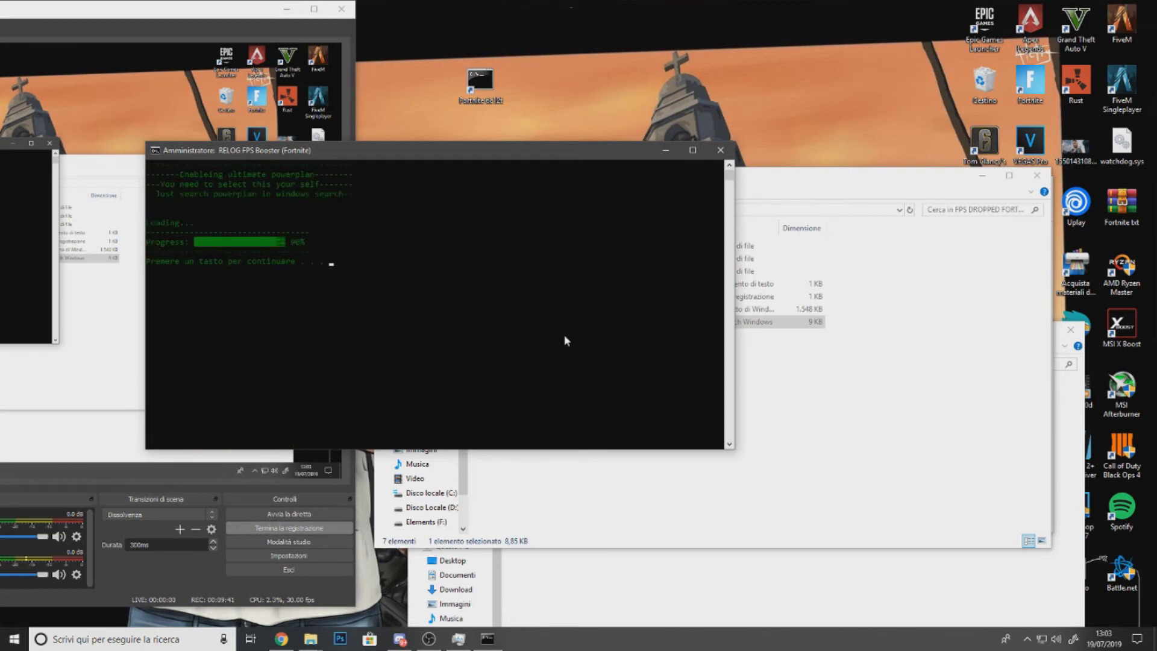
pyautogui.press('Return')
pyautogui.press('Return')
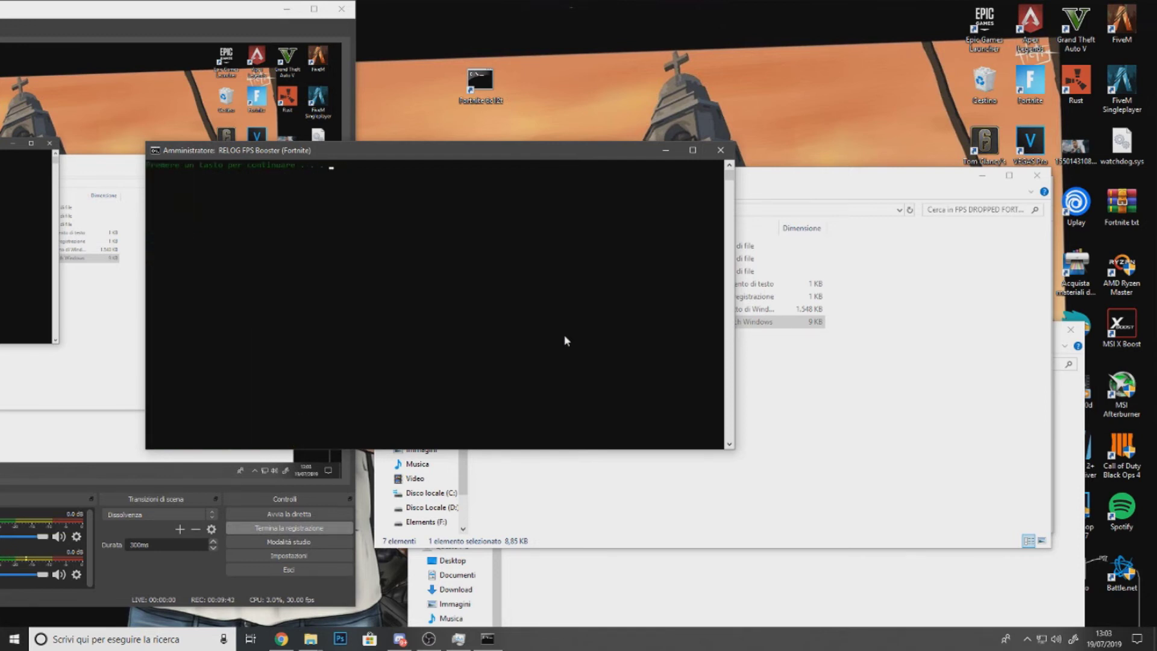
pyautogui.press('Return')
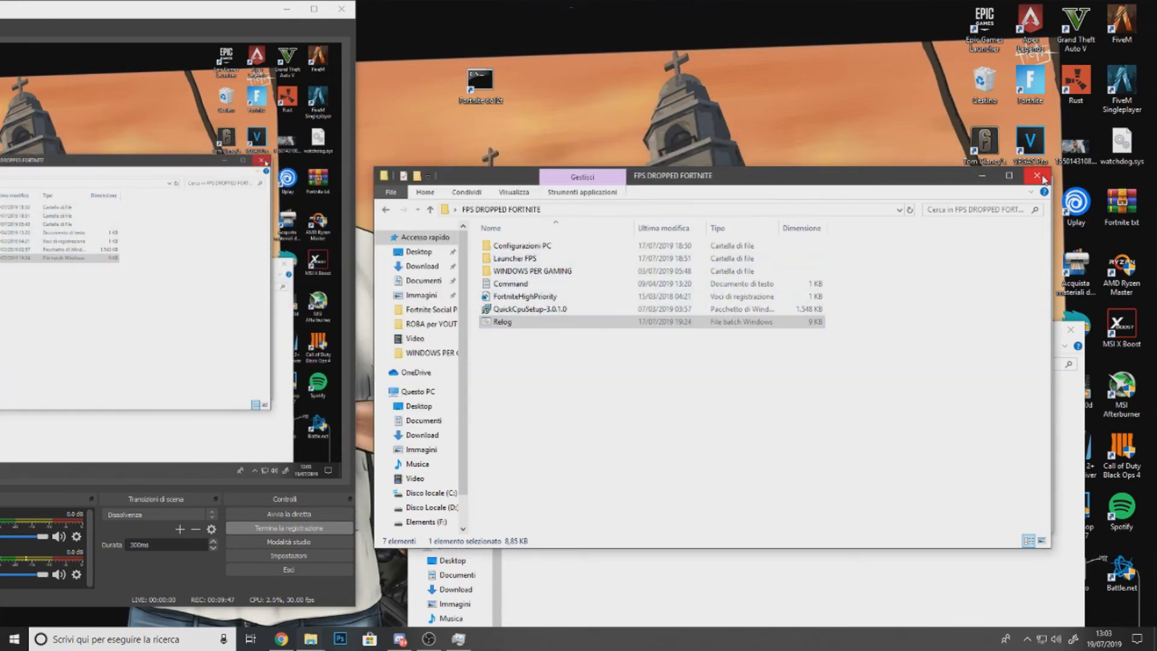
# Close the FPS DROPPED FORTNITE folder window to clear the desktop.
pyautogui.click(1038, 177)
pyautogui.click(1038, 185)
pyautogui.moveTo(868, 330); pyautogui.dragTo(710, 252)
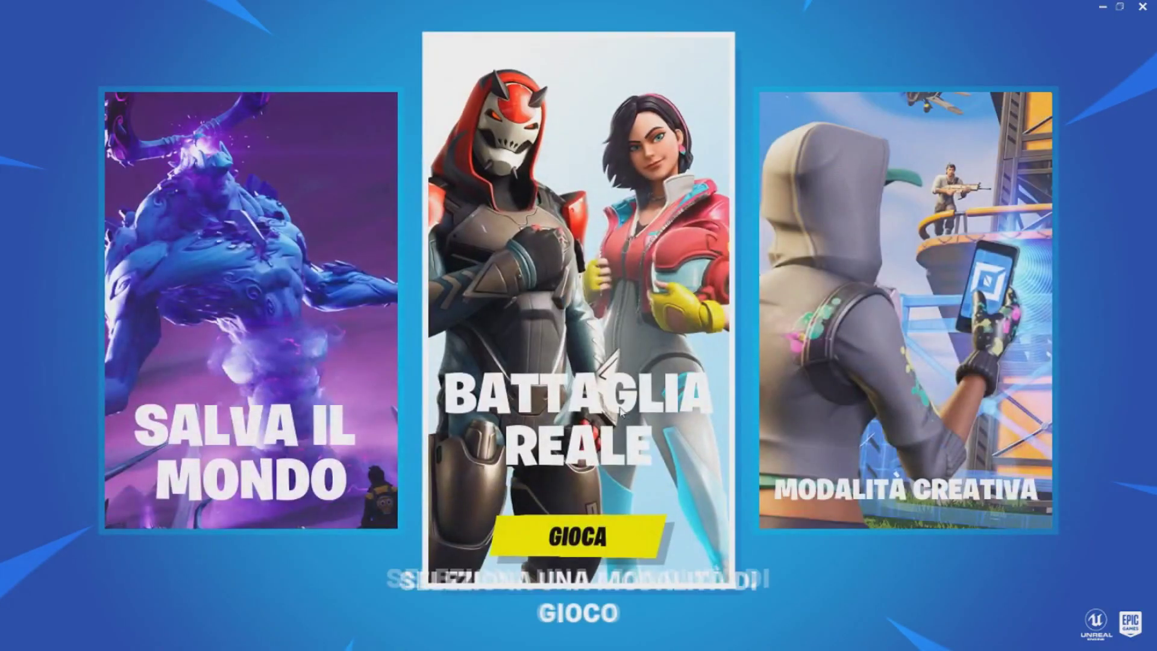
# In Fortnite, enter the Battaglia Reale mode and continue past the Notizie screen to the lobby.
pyautogui.click(620, 408)
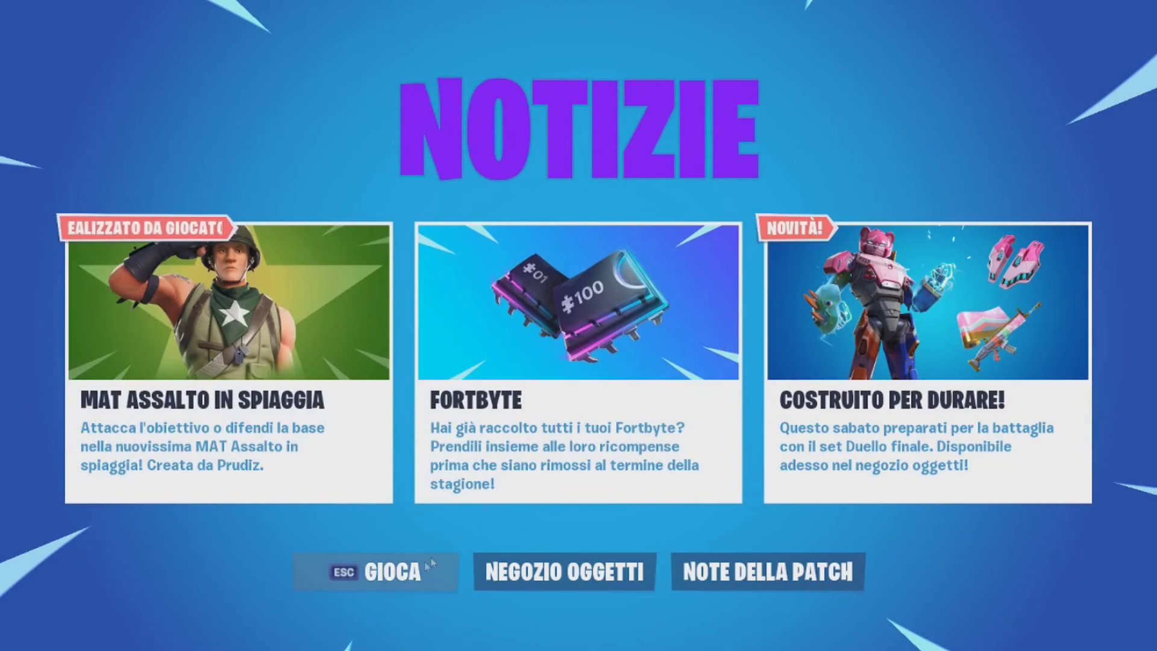
pyautogui.click(429, 569)
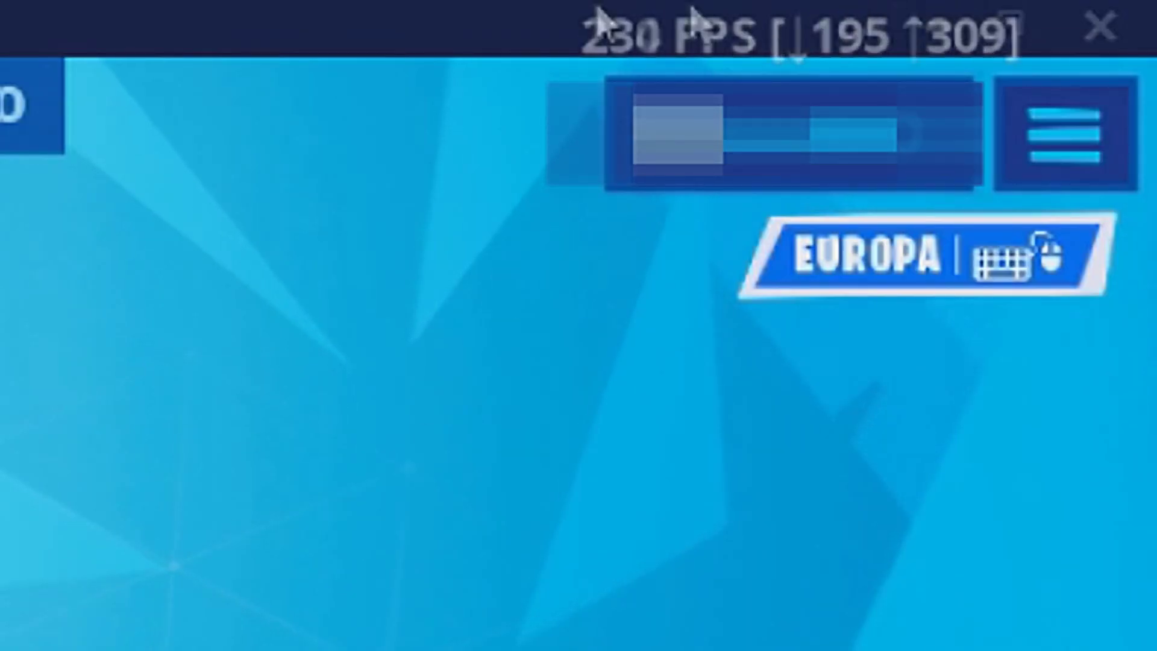